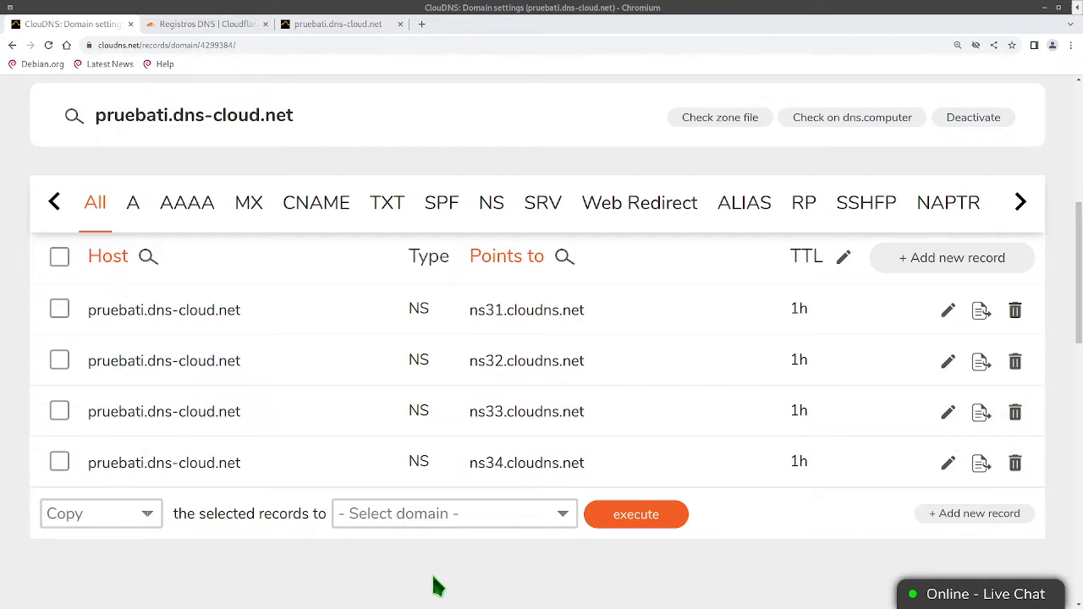
Highlight the zone's domain name pruebati.dns-cloud.net on the ClouDNS page, then clear the selection.
scroll(387, 416, "up", 2)
scroll(380, 290, "up", 2)
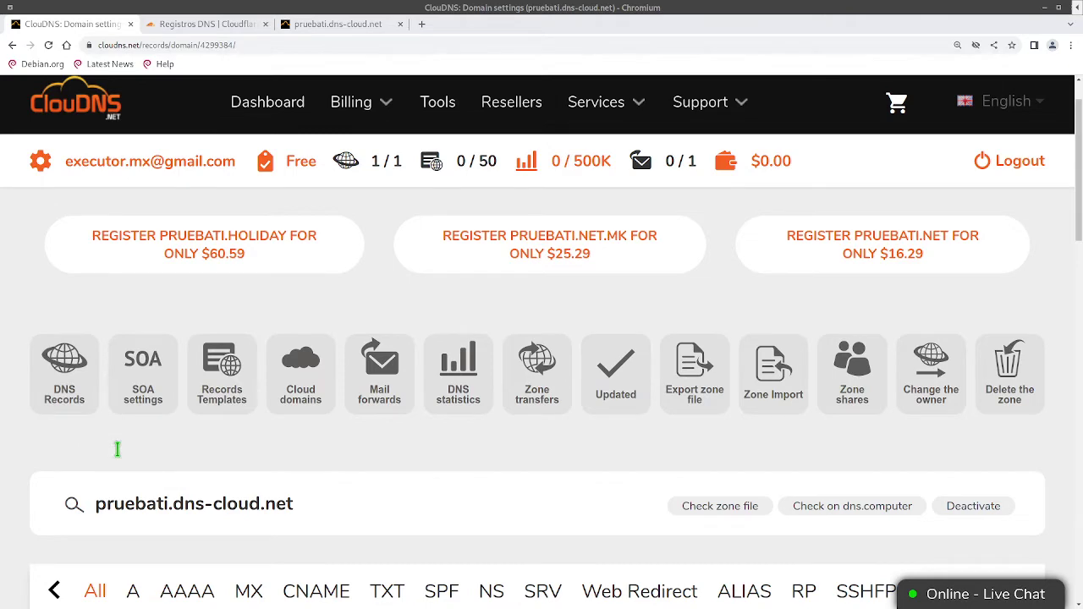
scroll(117, 450, "down", 3)
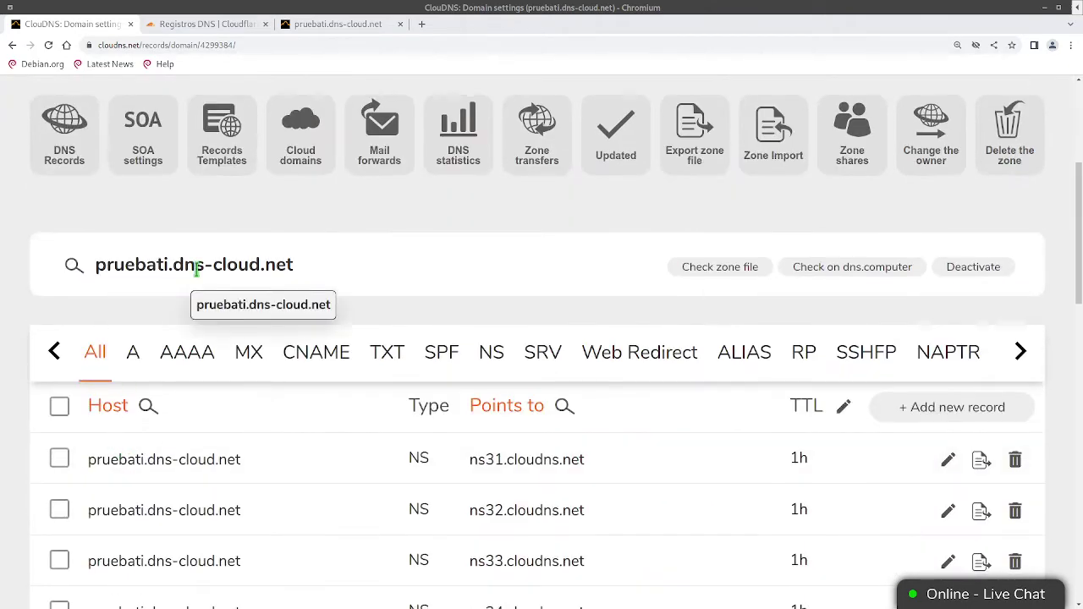
left_click_drag(293, 267, 95, 268)
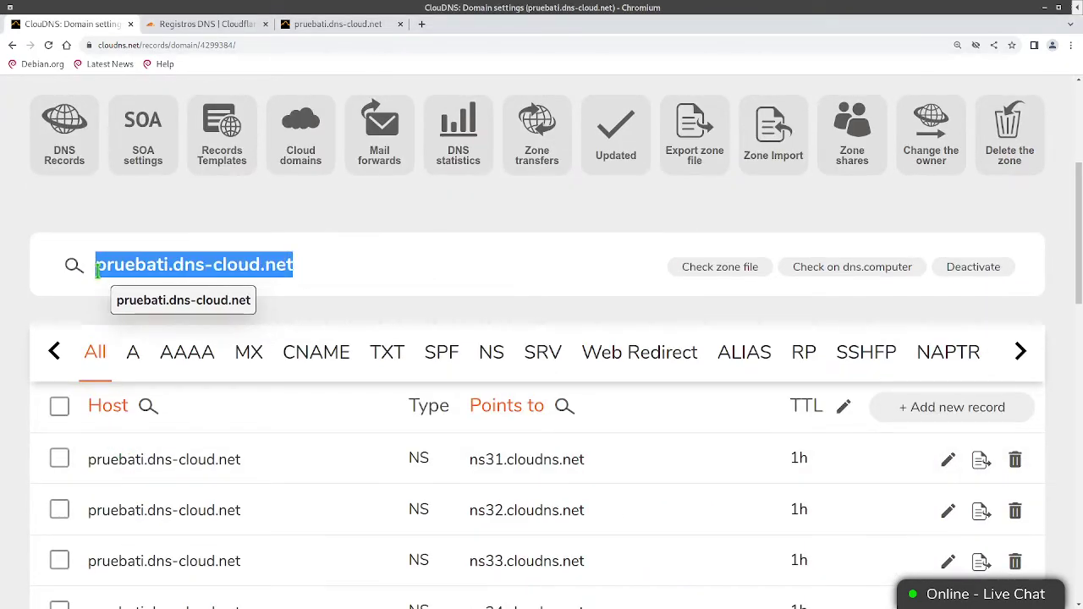
left_click(249, 299)
scroll(121, 206, "down", 2)
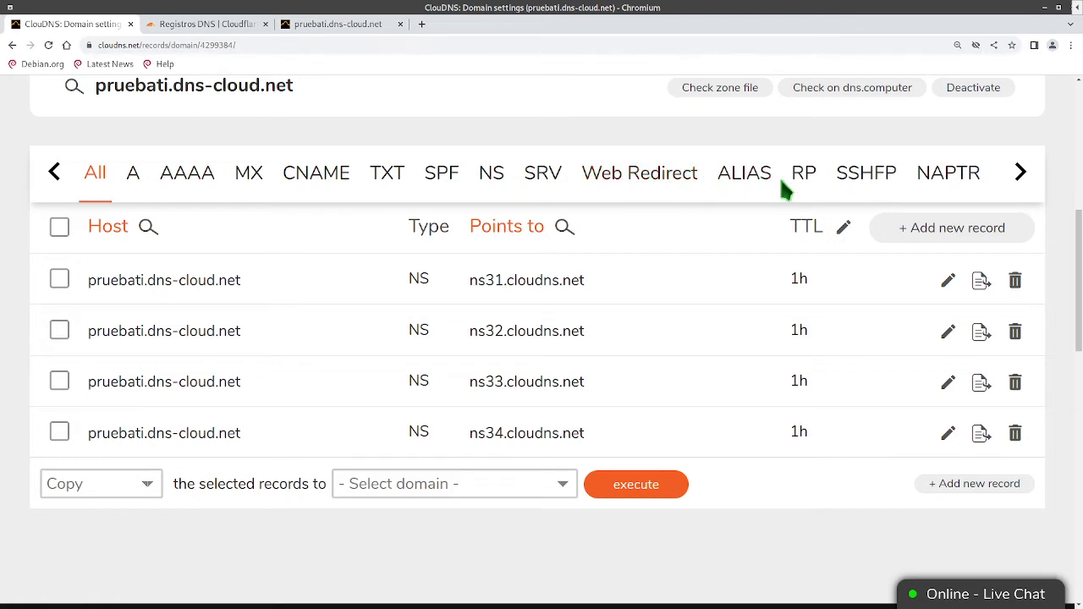
Browse the DNS record types and filter the zone's records by A, then NS, then all types.
left_click(1020, 174)
left_click(1021, 174)
left_click(1020, 174)
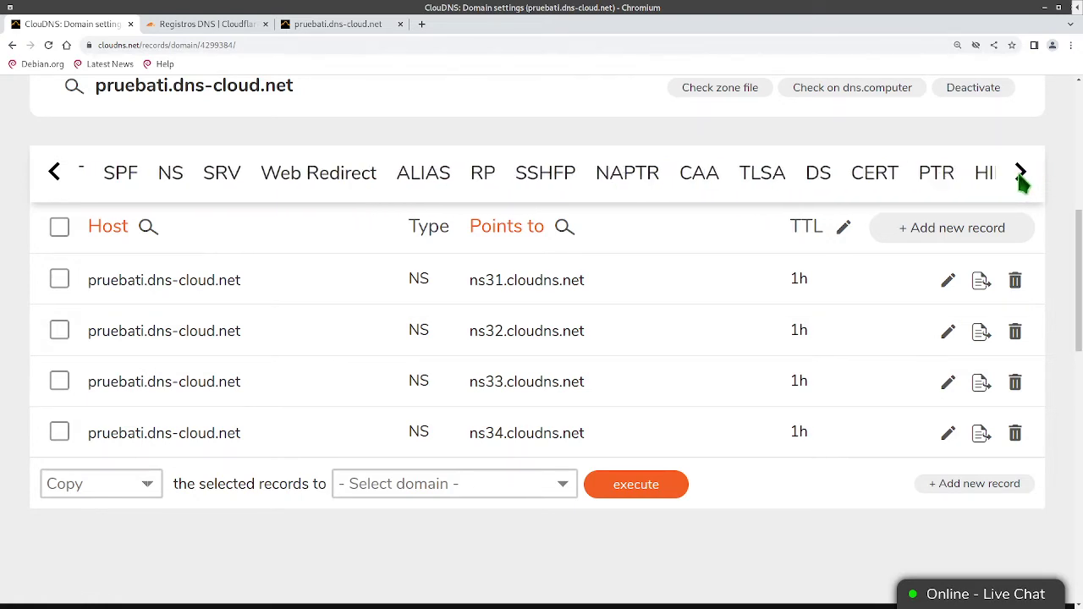
left_click(1020, 174)
left_click(1020, 175)
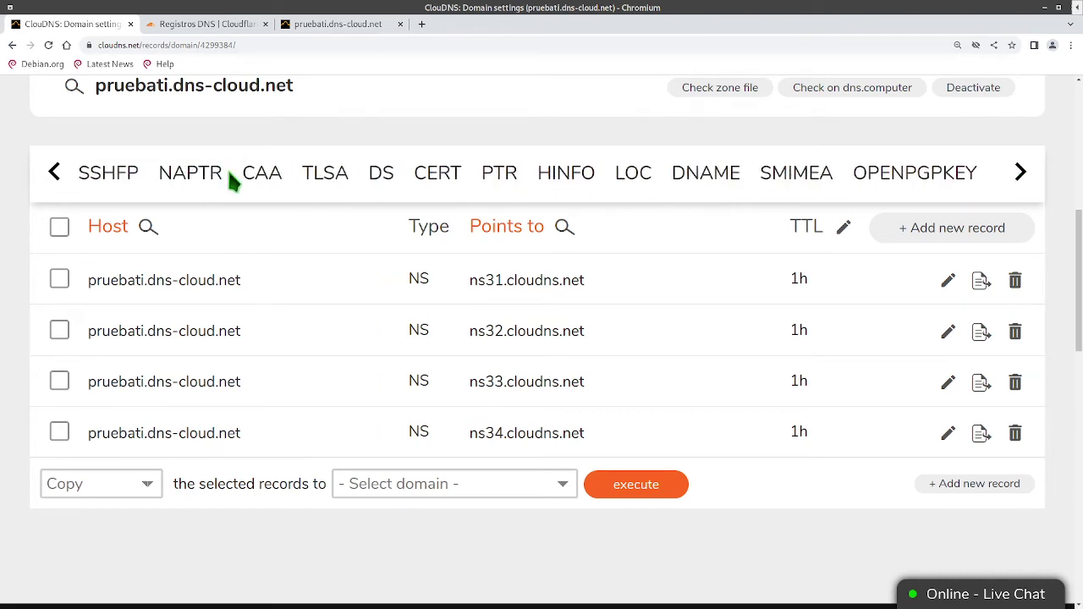
left_click(55, 173)
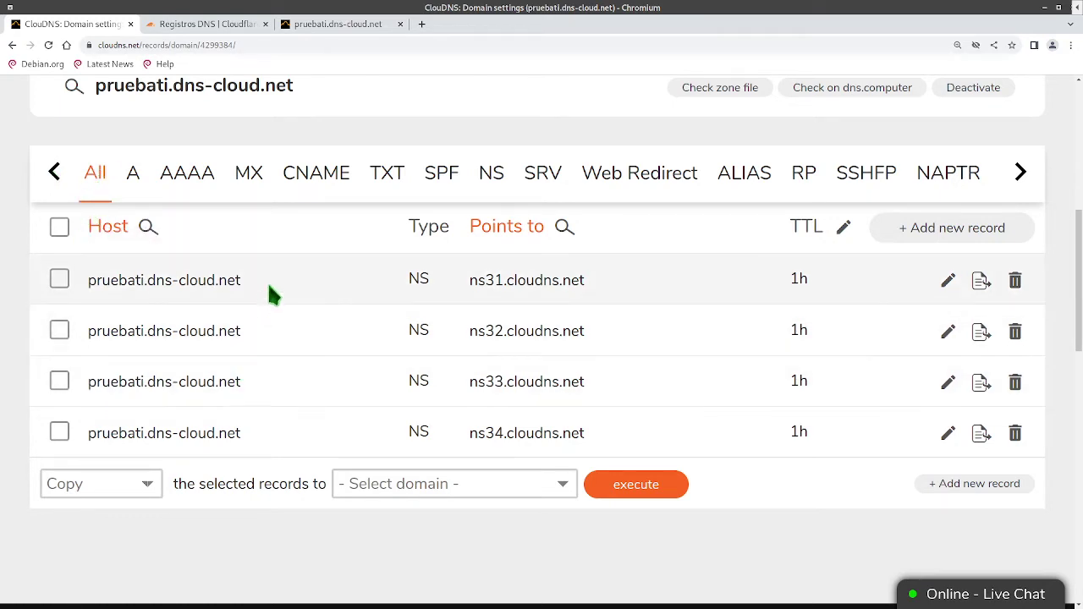
left_click(135, 177)
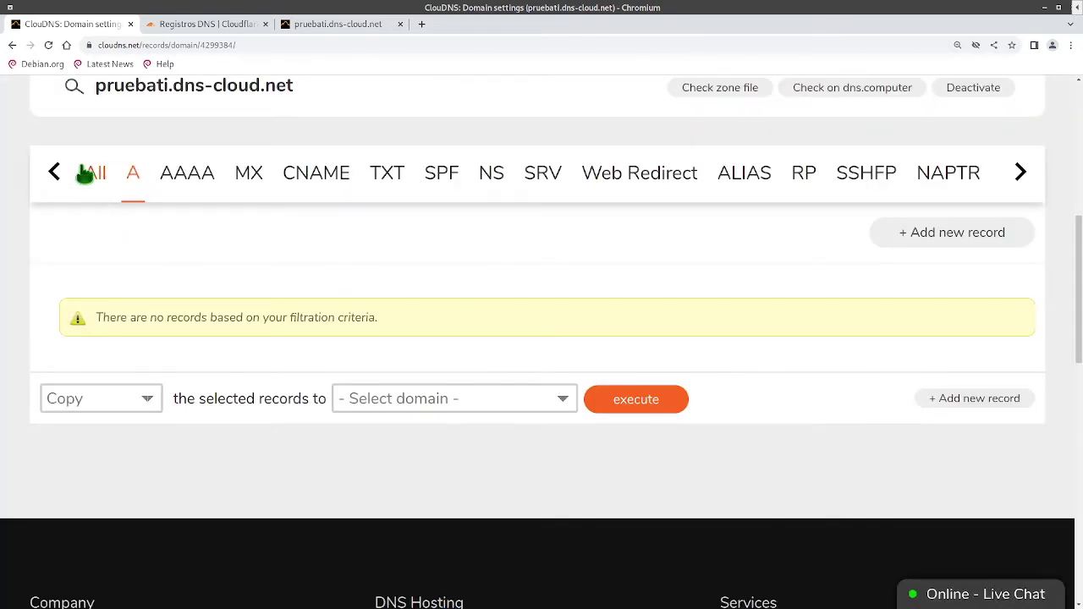
left_click(494, 180)
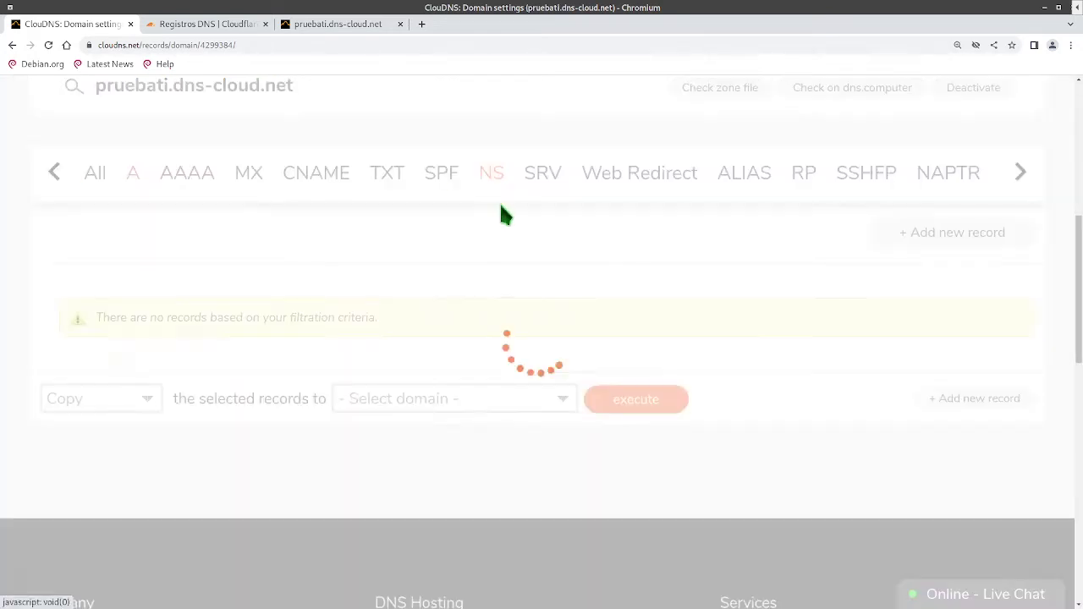
left_click(92, 171)
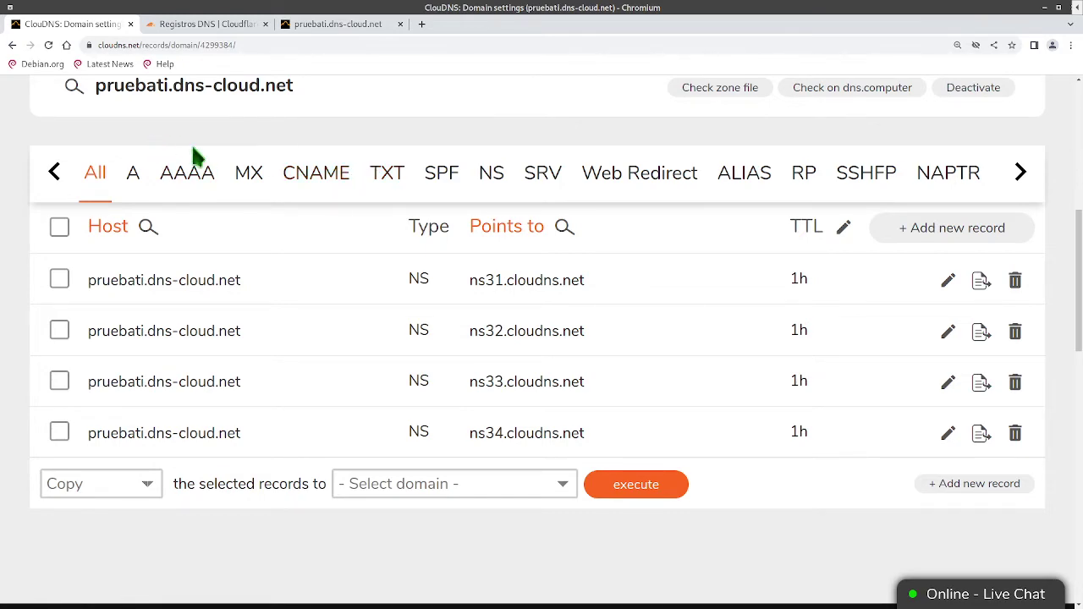
Reload pruebati.dns-cloud.net in its tab, which ends in 'This site can't be reached'.
scroll(220, 166, "up", 1)
scroll(280, 177, "up", 2)
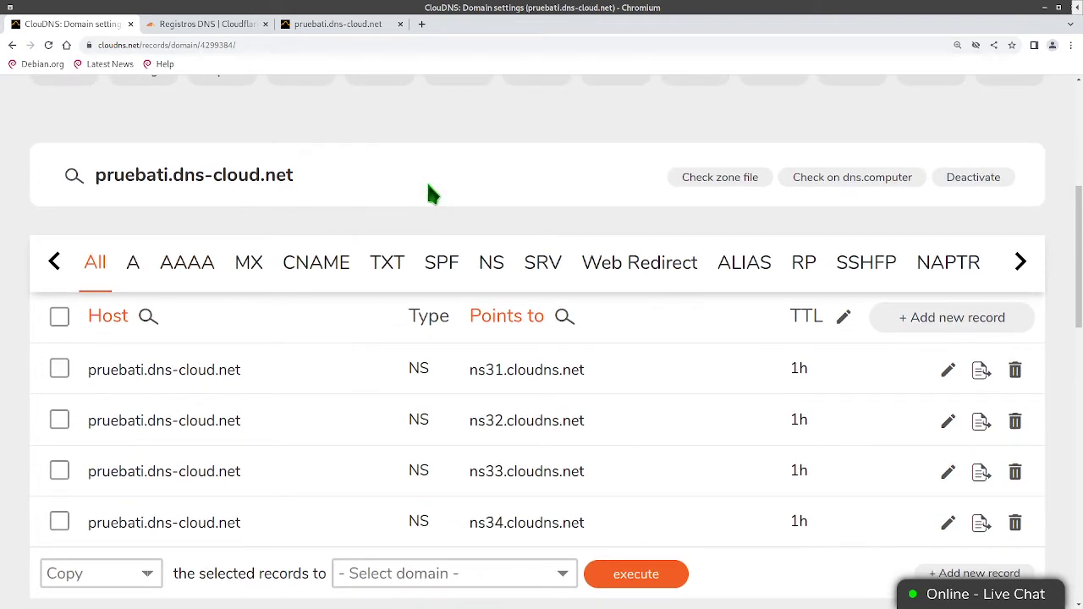
scroll(429, 195, "up", 1)
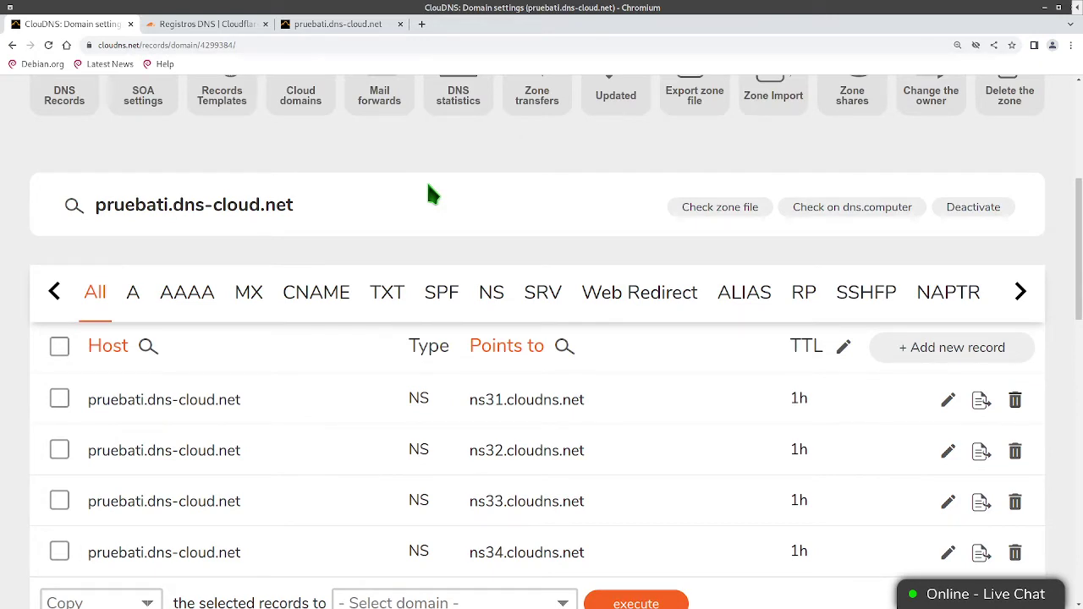
left_click(337, 32)
left_click(336, 39)
key("Return")
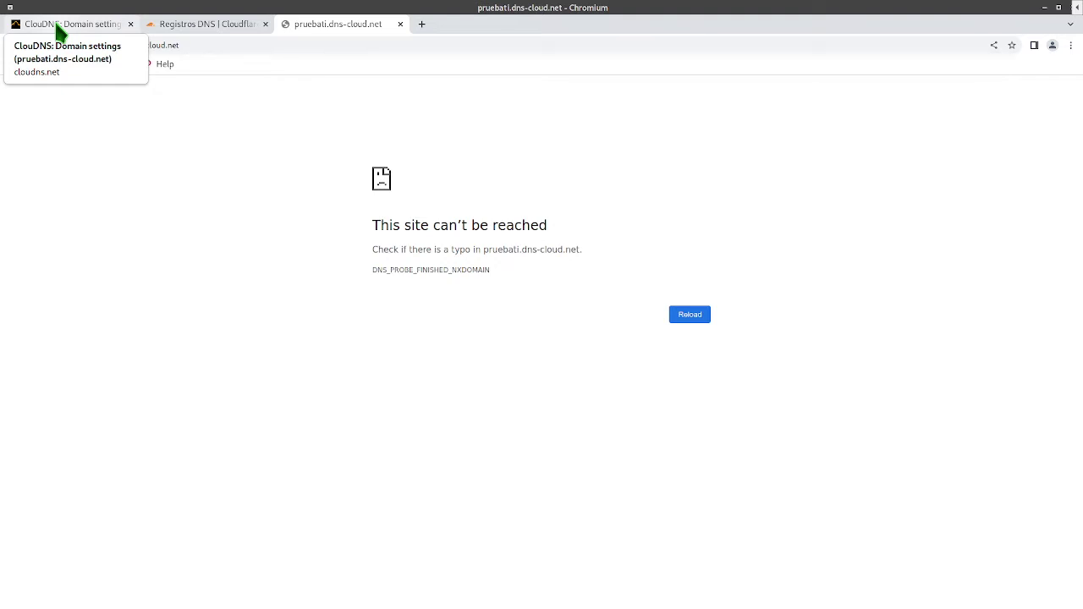
Check the Cloudflare DNS record types guide, then return to the ClouDNS zone records.
left_click(60, 25)
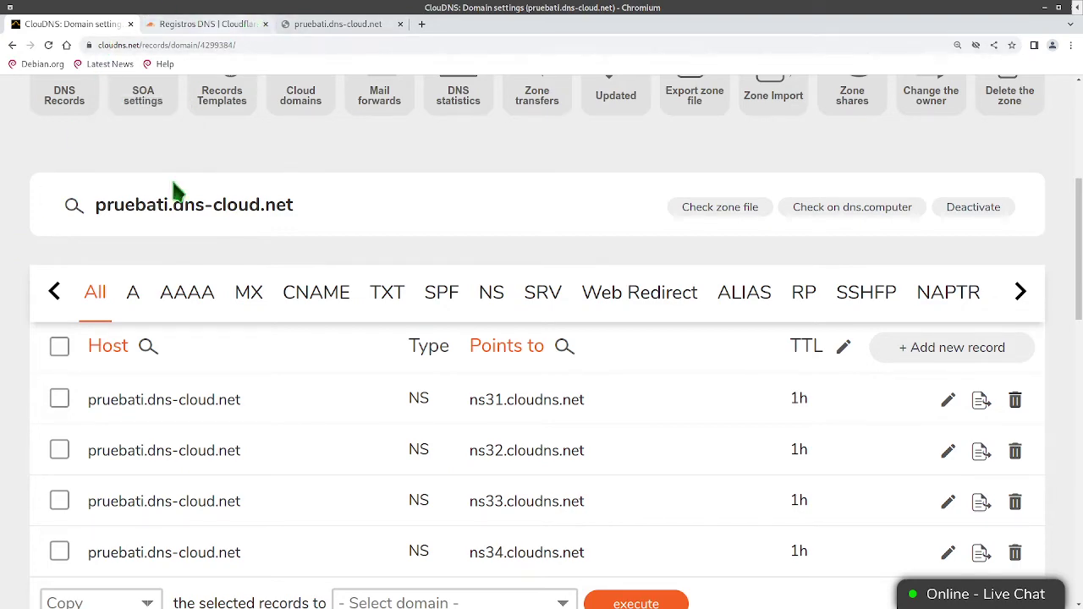
left_click(190, 25)
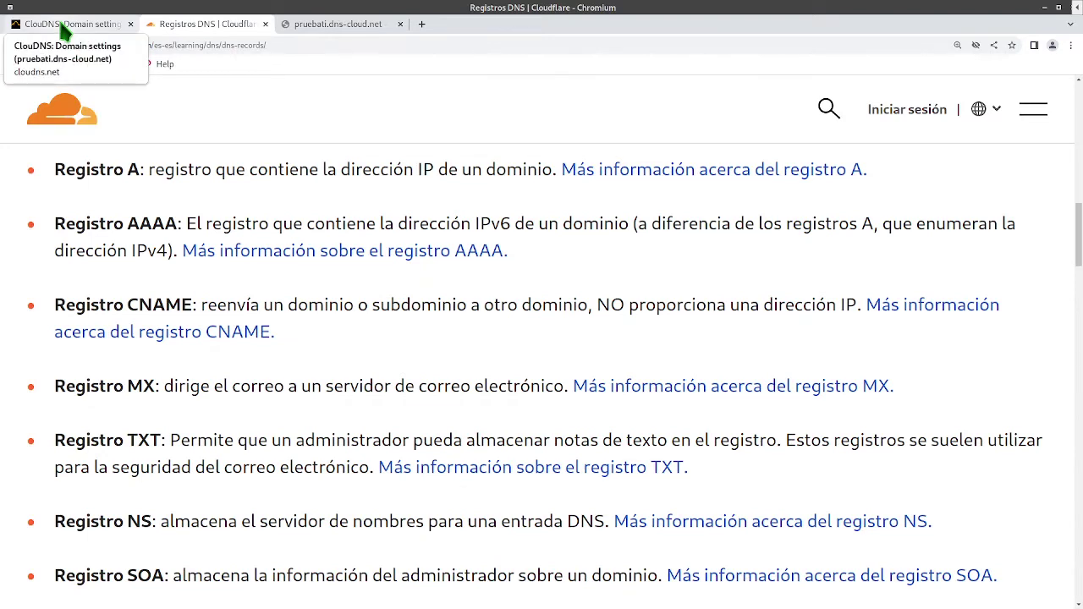
left_click(64, 30)
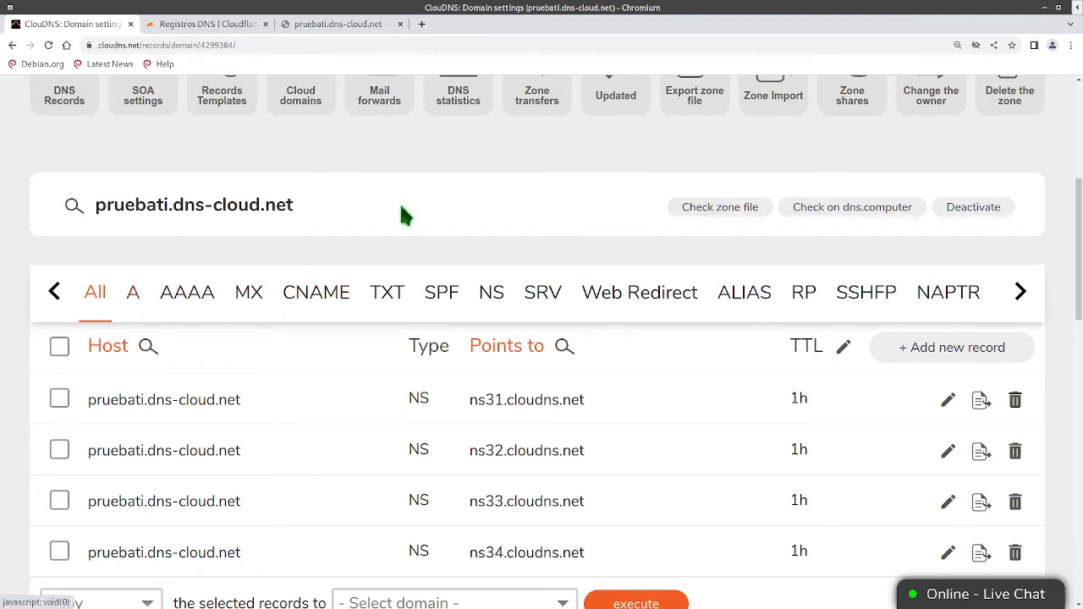
scroll(322, 237, "up", 1)
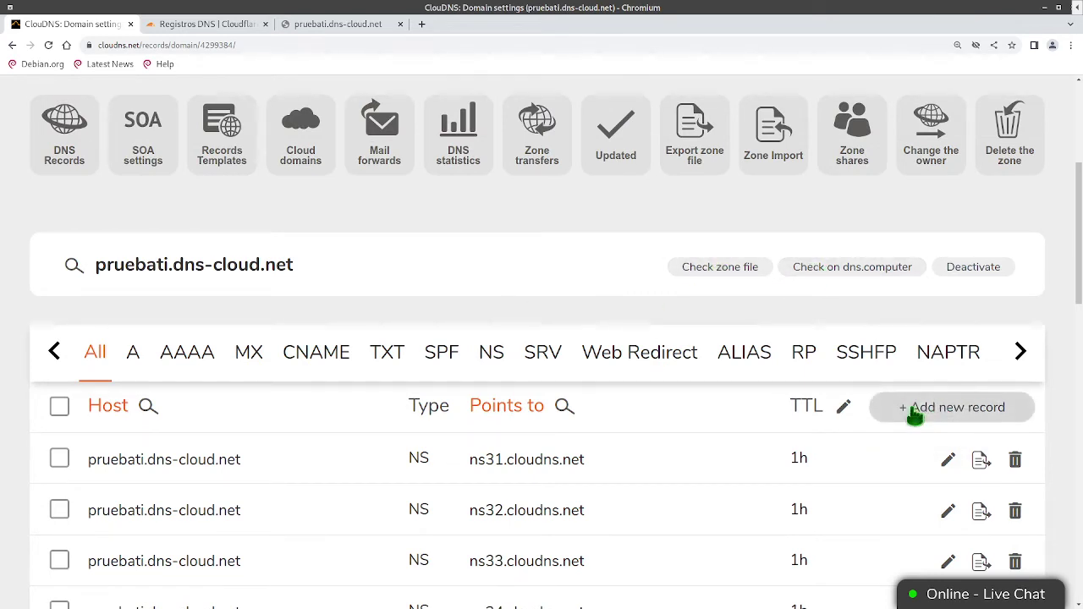
Start a new DNS record of type A, zooming the page out so the form fits.
scroll(573, 303, "down", 1)
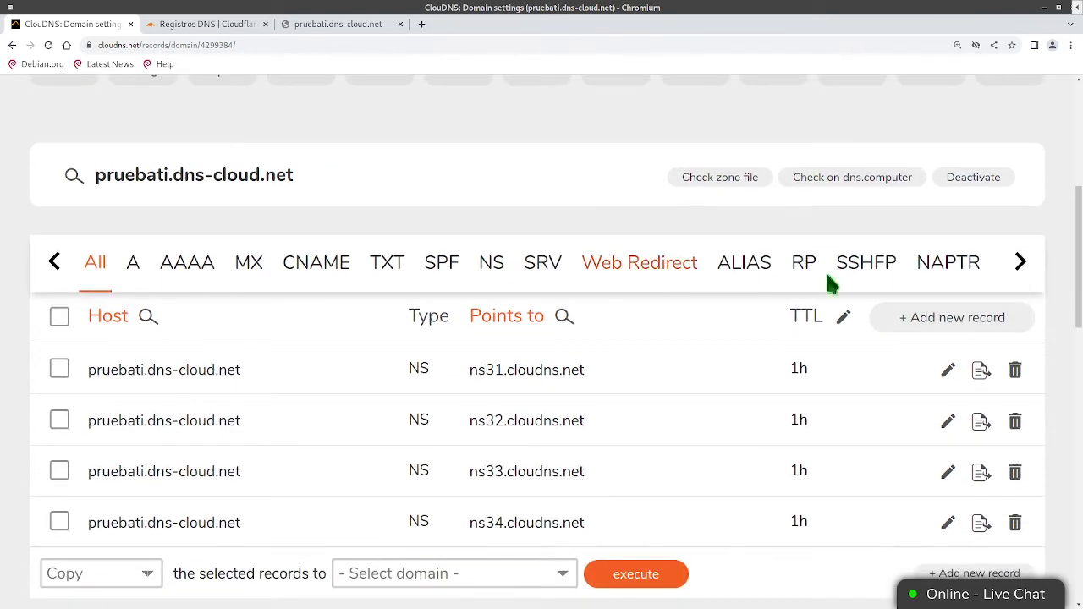
left_click(977, 328)
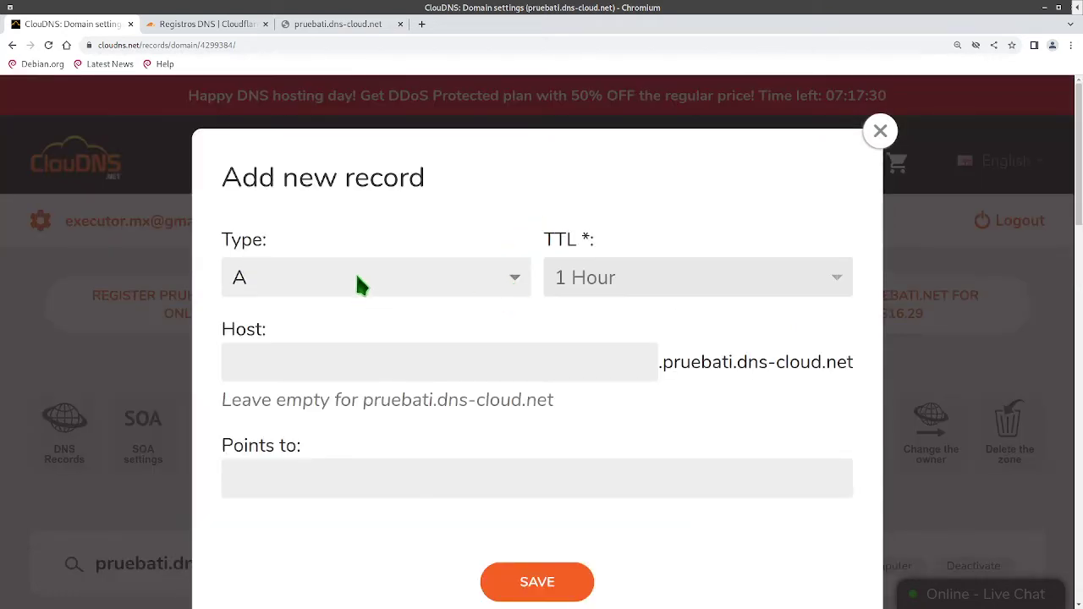
left_click(391, 275)
scroll(396, 363, "down", 3)
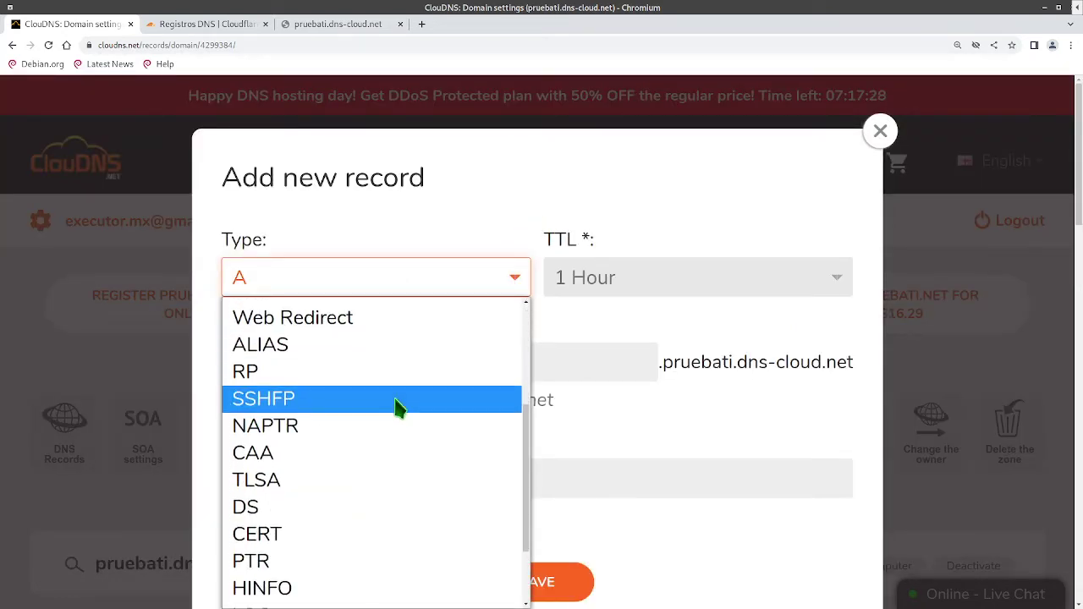
scroll(407, 440, "down", 1)
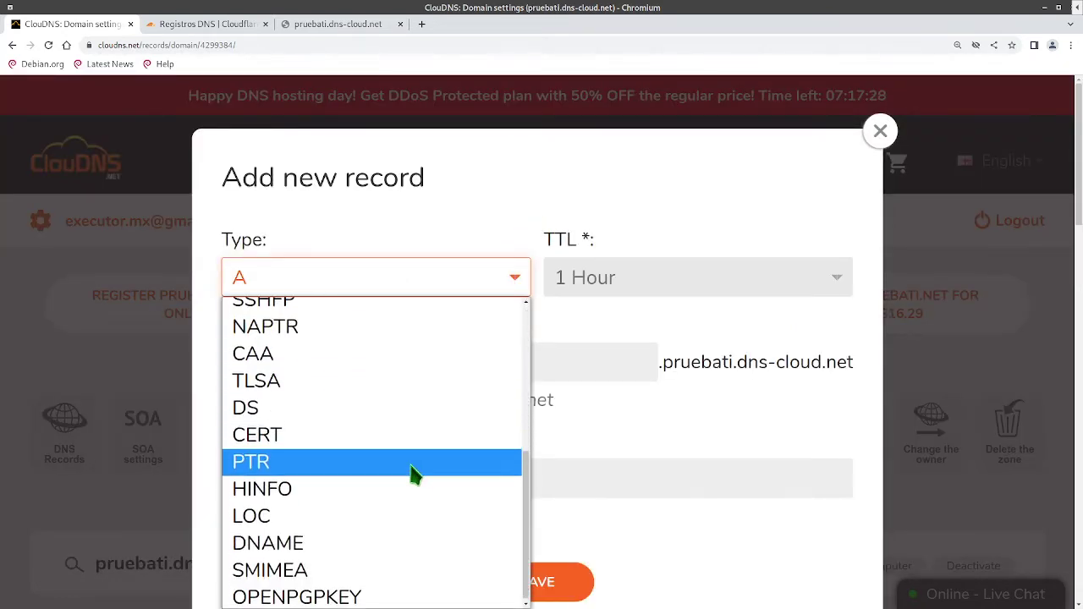
left_click(545, 209)
scroll(548, 213, "down", 1)
key("ctrl+minus")
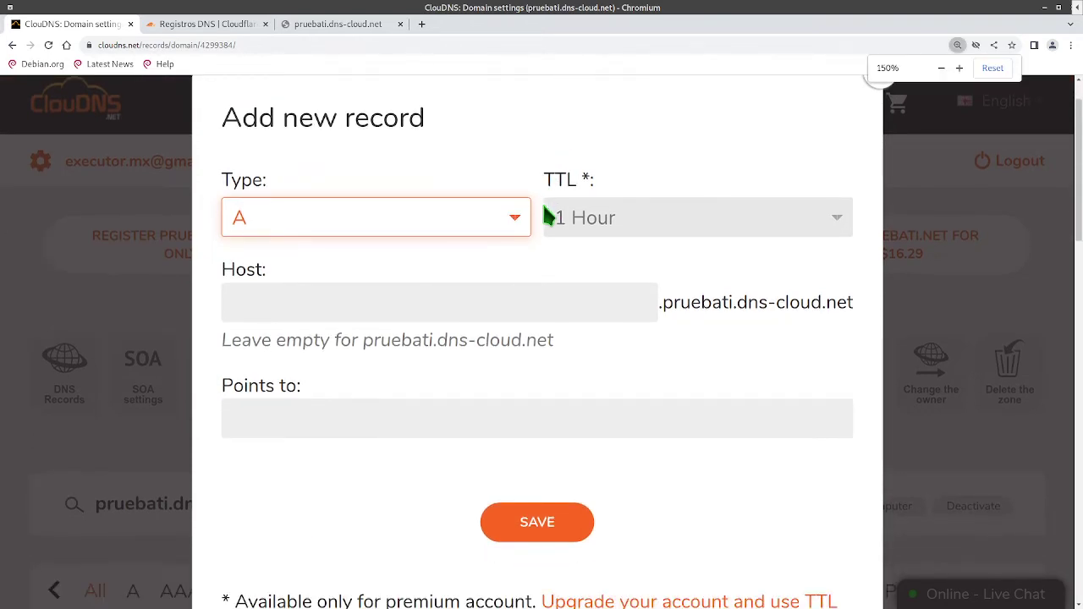
scroll(597, 237, "down", 1)
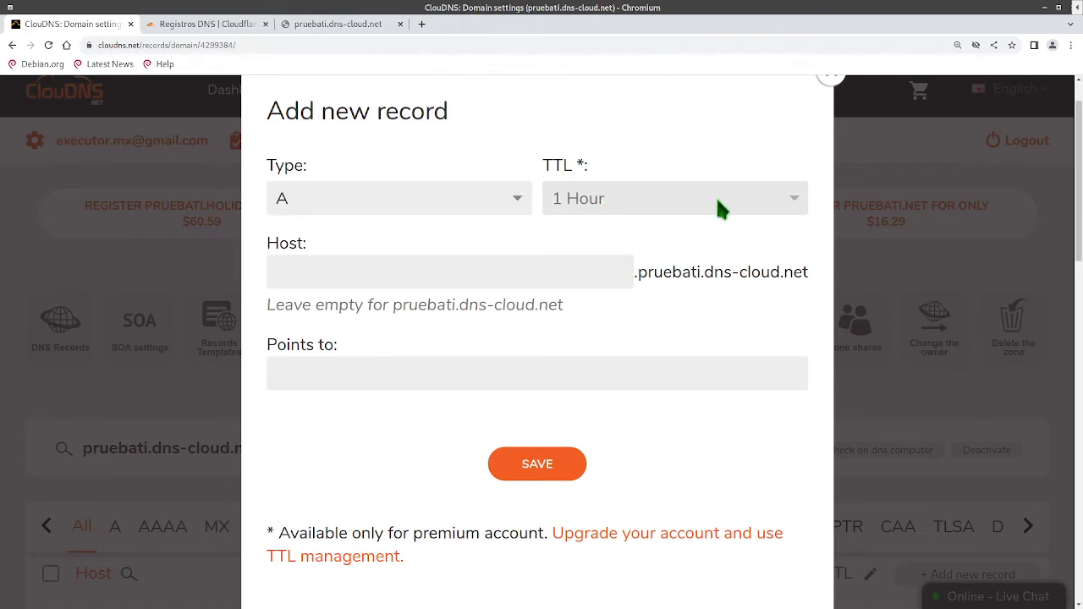
Leave Host empty, paste 206.189.240.144 into Points to, and save the A record.
left_click(520, 281)
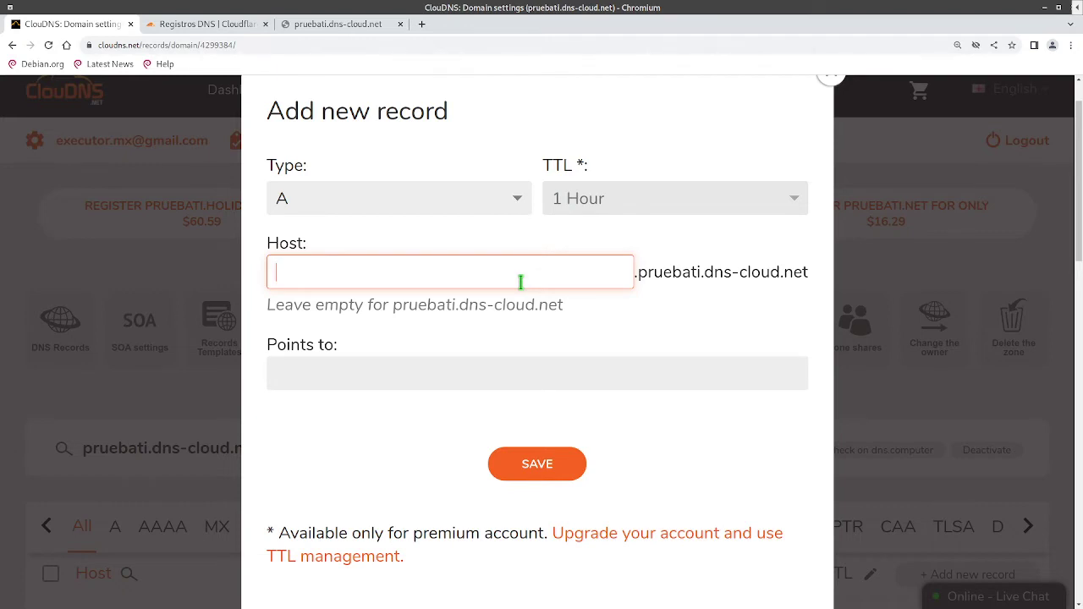
left_click_drag(267, 305, 560, 307)
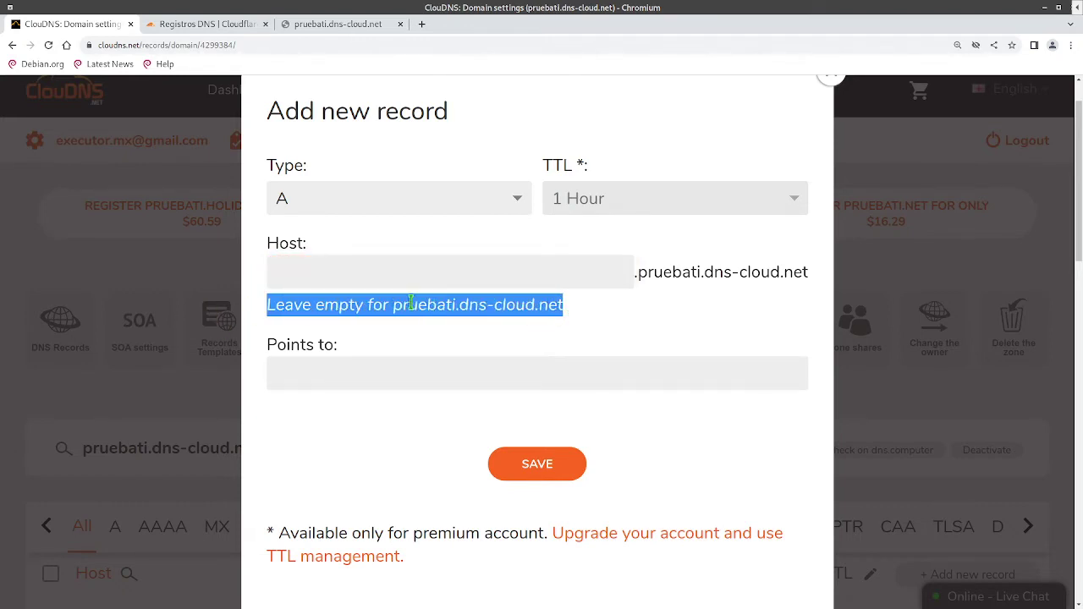
left_click_drag(393, 304, 564, 306)
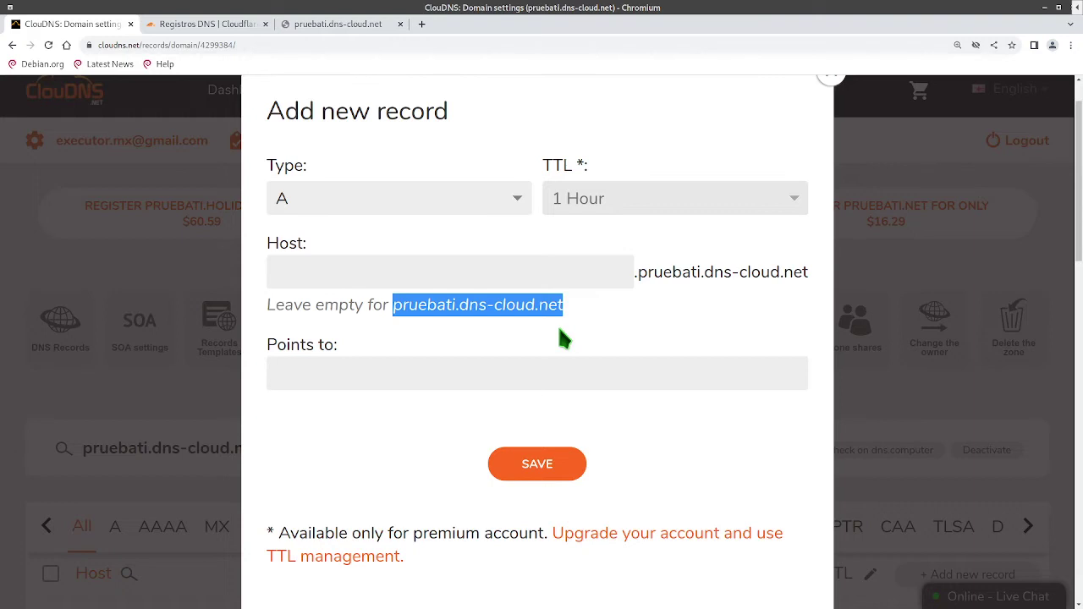
left_click(547, 364)
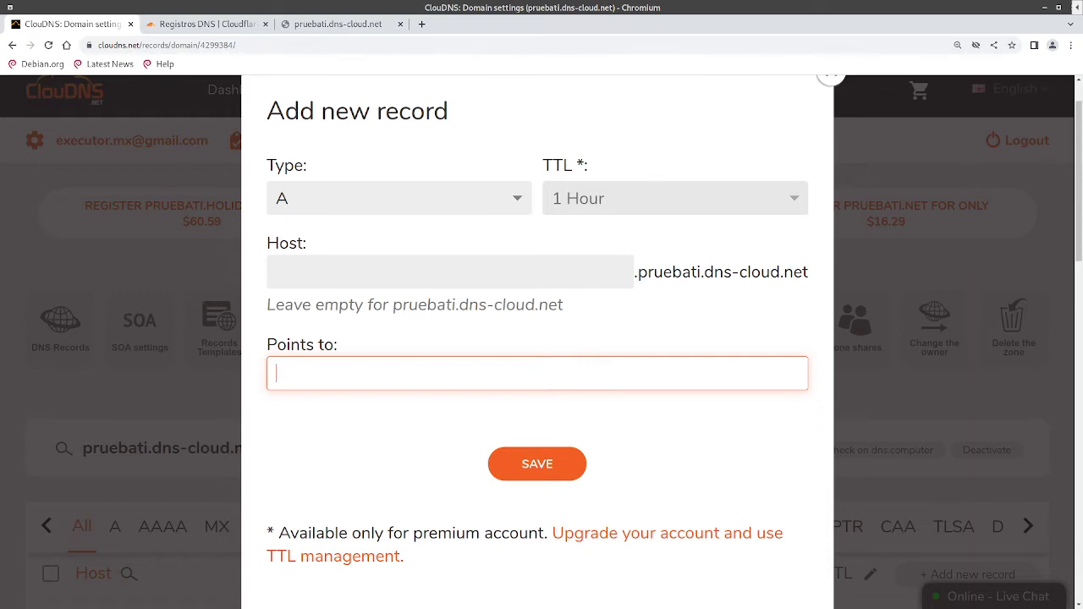
key("alt+Tab")
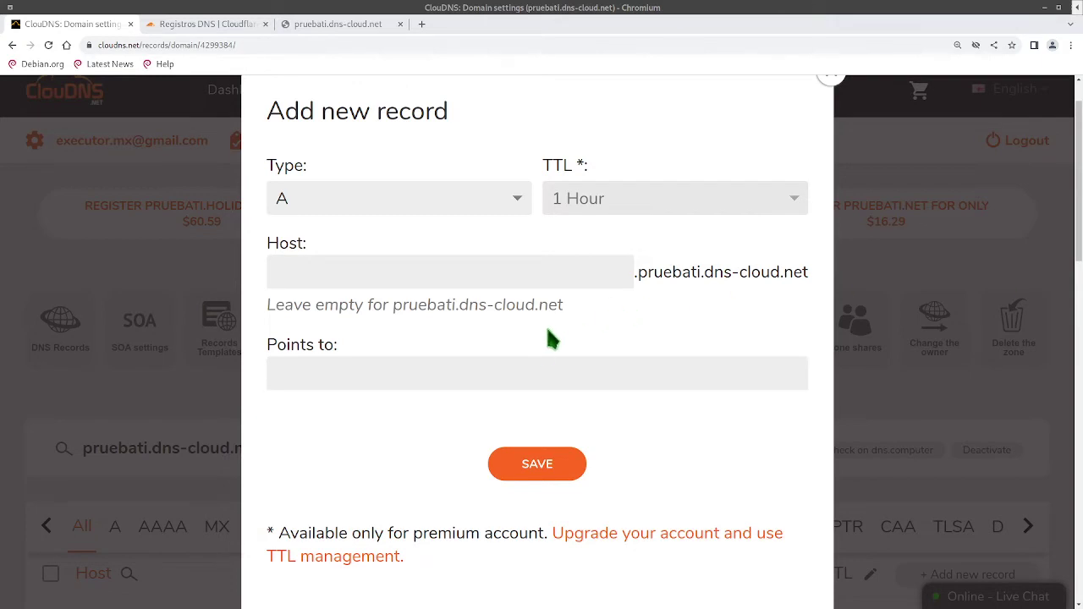
left_click(519, 373)
type("206.189.240.144")
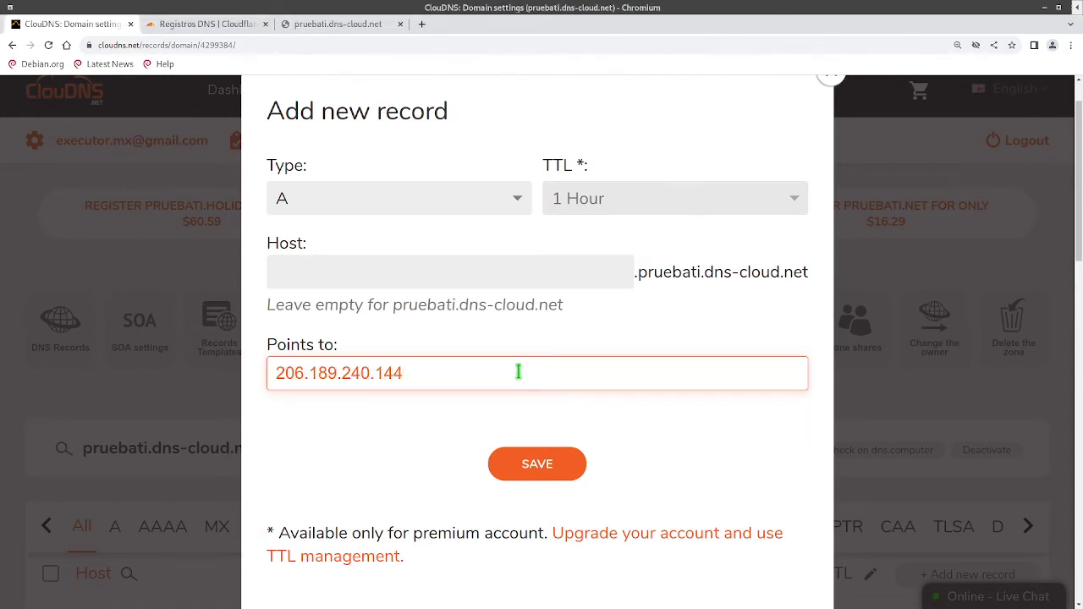
left_click(561, 472)
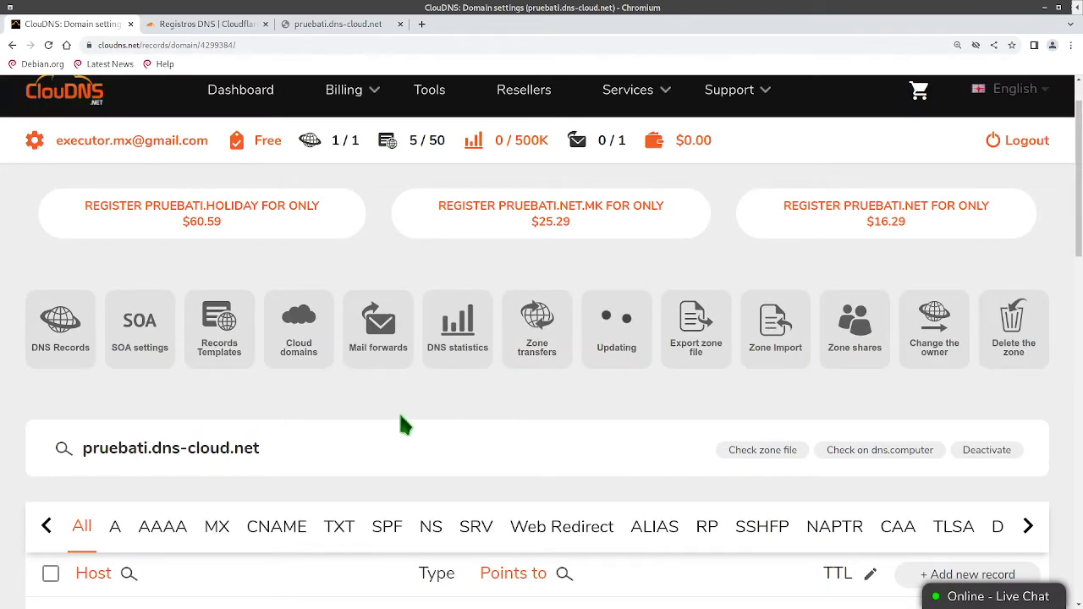
scroll(400, 416, "down", 4)
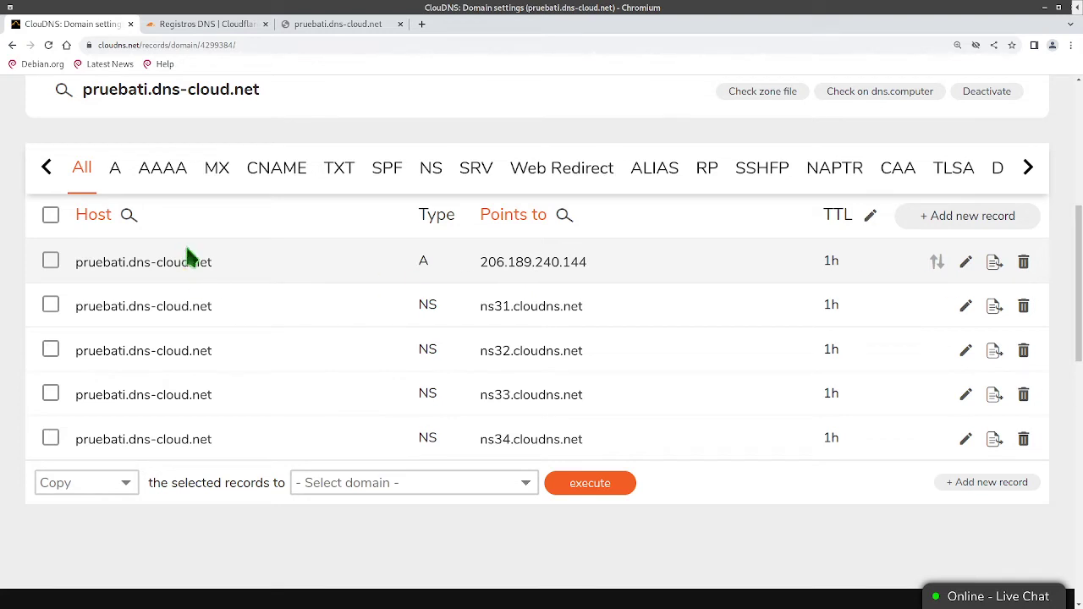
Open another A-record form, try 'ertrete' and '@' as Host, then clear Host to empty.
left_click(935, 221)
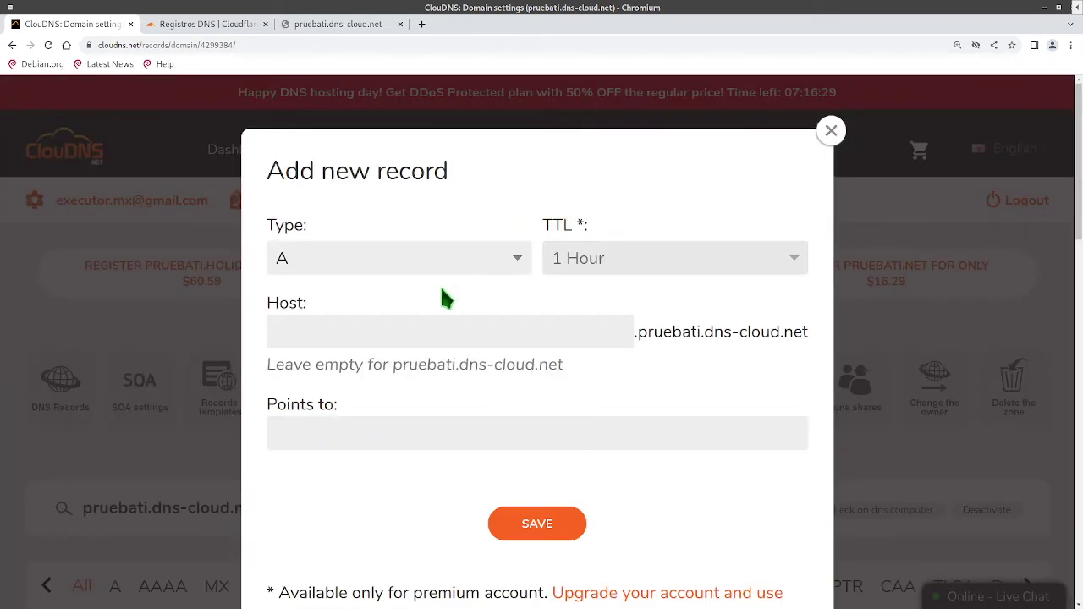
left_click(394, 331)
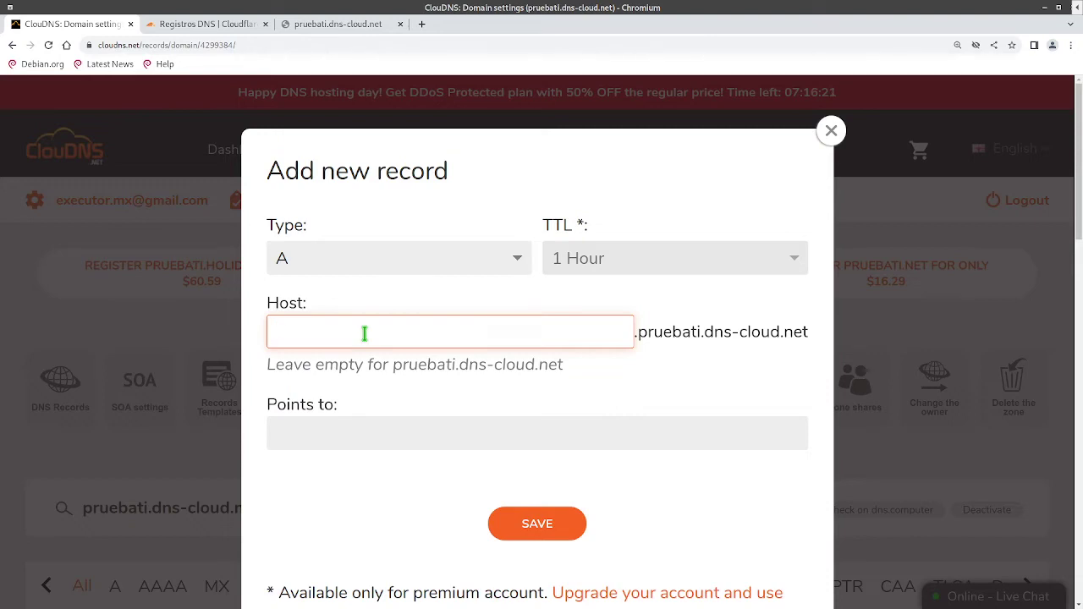
type("ertrete")
key("BackSpace")
key("BackSpace")
key("BackSpace")
key("BackSpace")
key("BackSpace")
type("@")
left_click_drag(315, 329, 268, 334)
left_click_drag(393, 372, 569, 377)
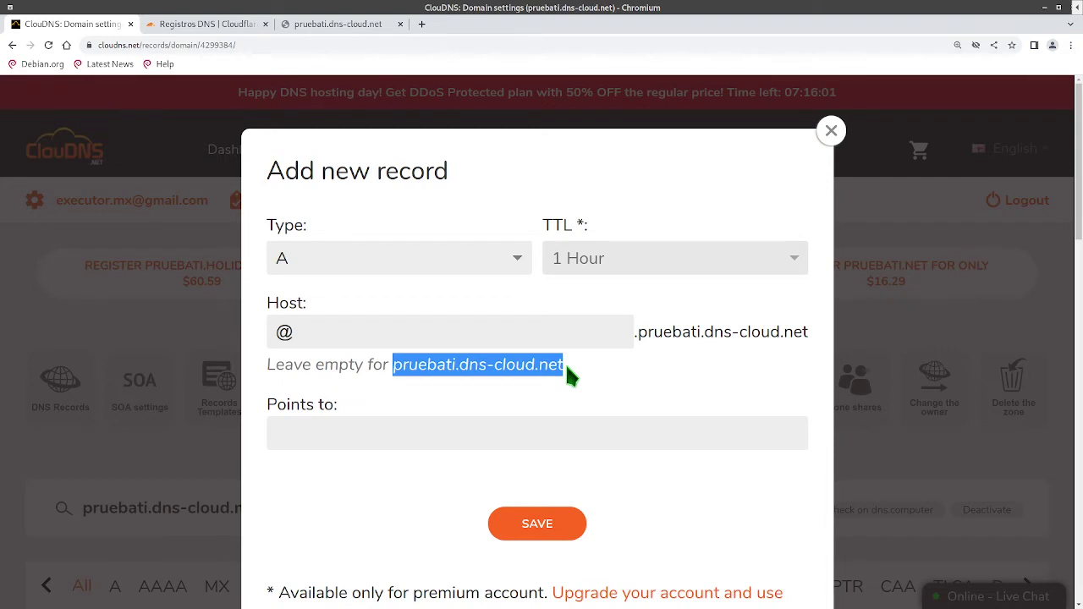
left_click(461, 334)
key("ctrl+a")
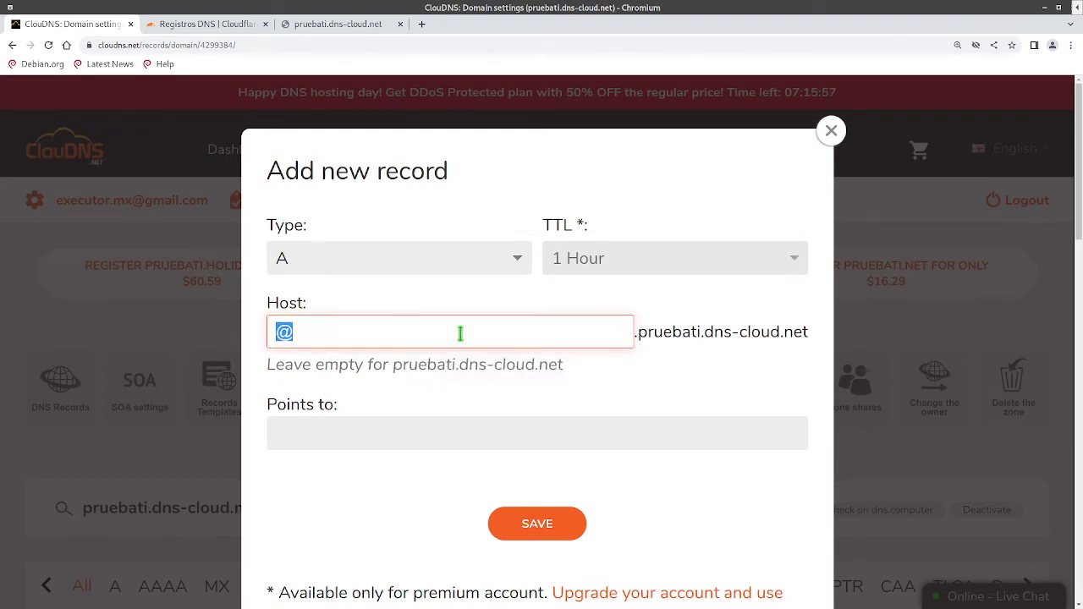
key("BackSpace")
left_click(609, 431)
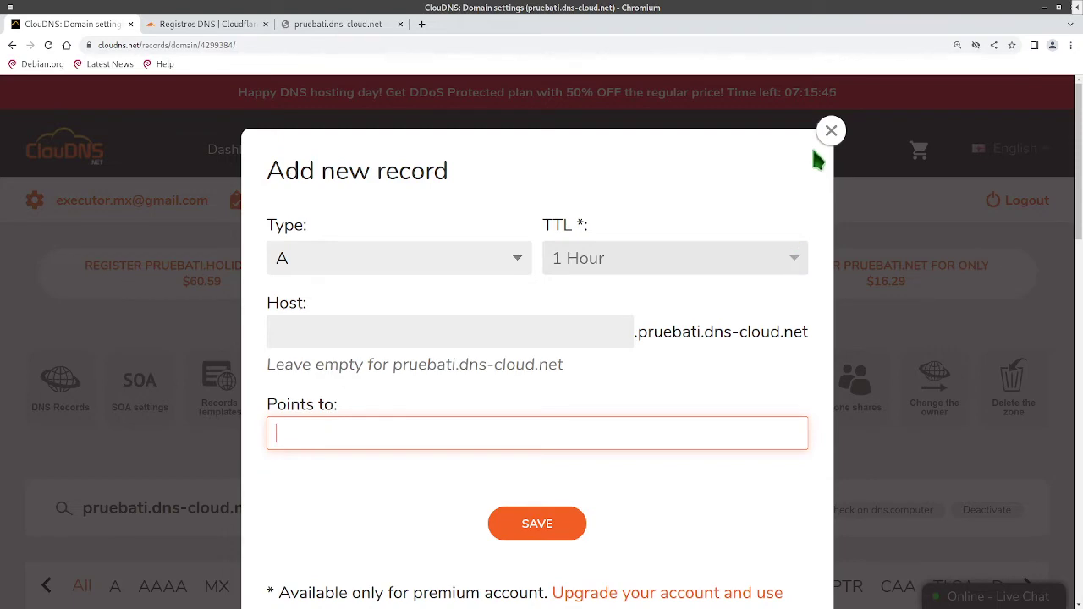
Cancel the extra record form and copy the A record's IP 206.189.240.144 from the table.
left_click(831, 131)
scroll(385, 343, "down", 1)
scroll(383, 343, "down", 5)
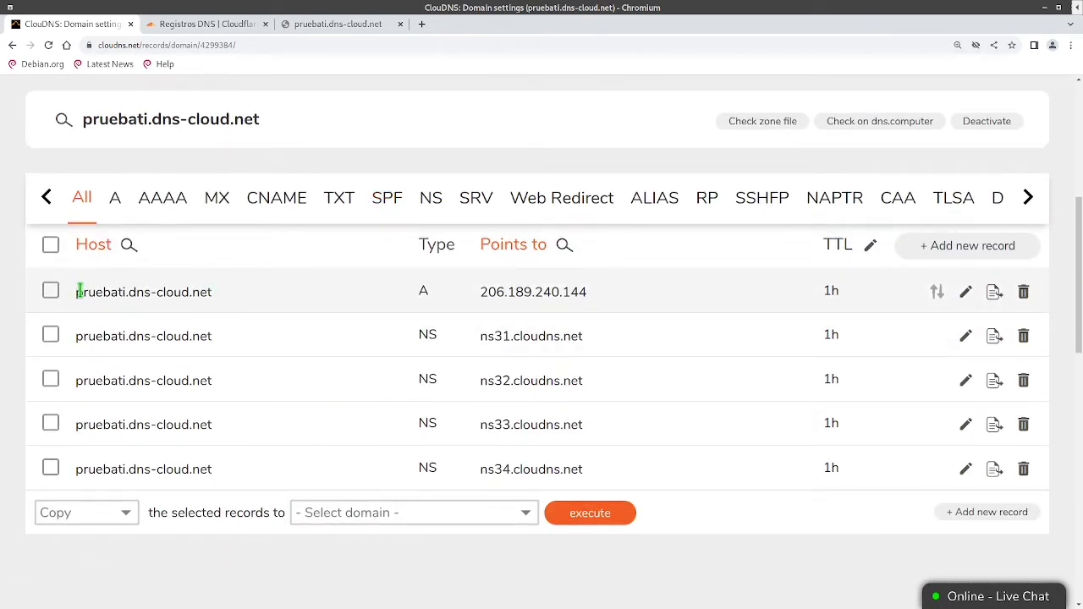
left_click_drag(76, 292, 211, 300)
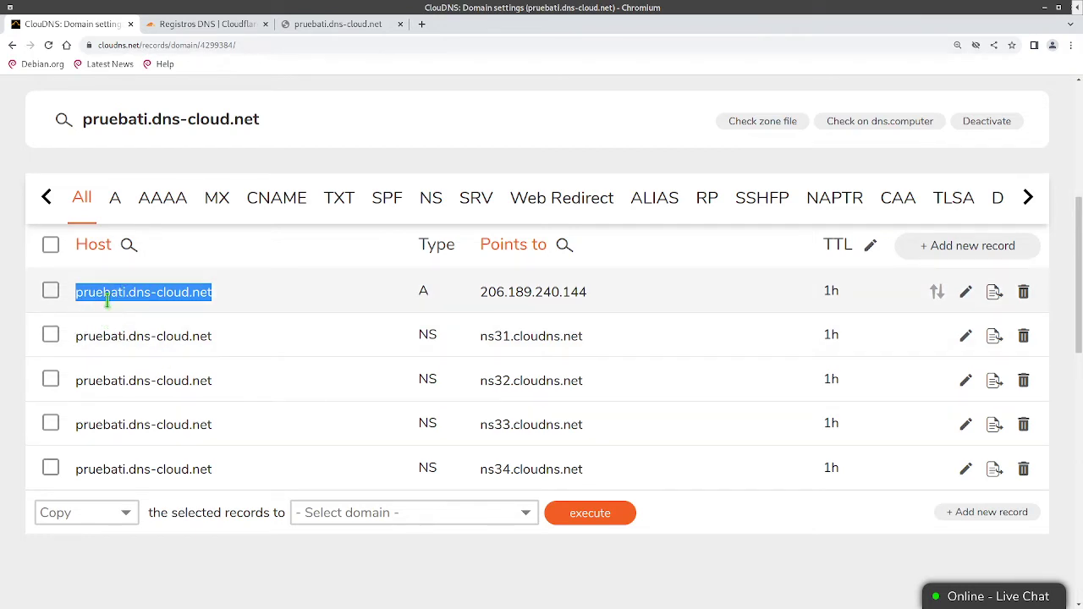
left_click_drag(479, 292, 595, 294)
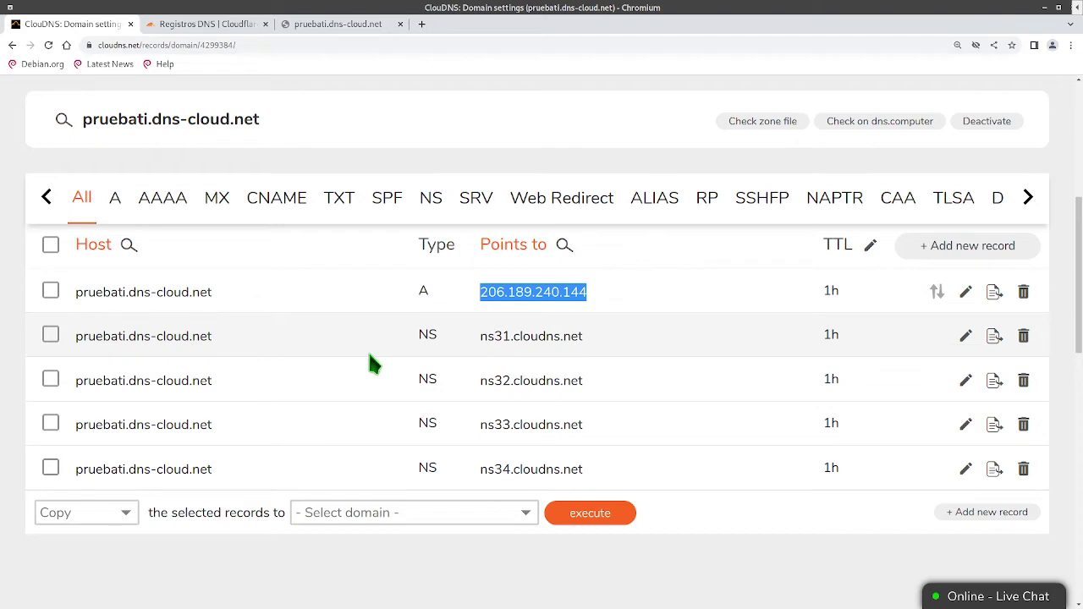
In a new terminal with larger text, ping 206.189.240.144 and stop it after no replies.
key("ctrl+alt+t")
key("ctrl+plus")
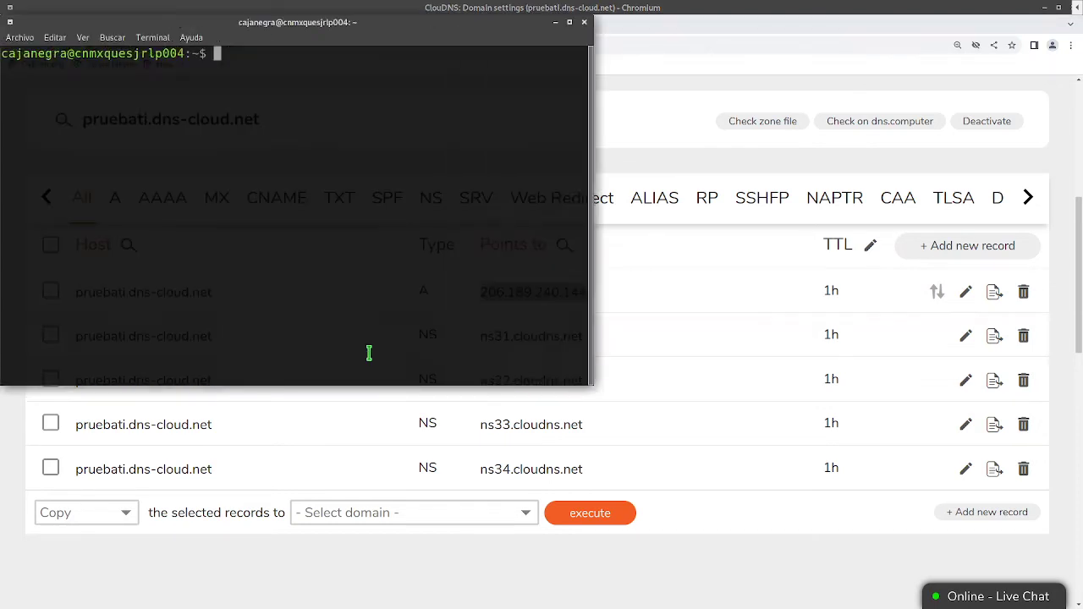
key("ctrl+plus")
type("p")
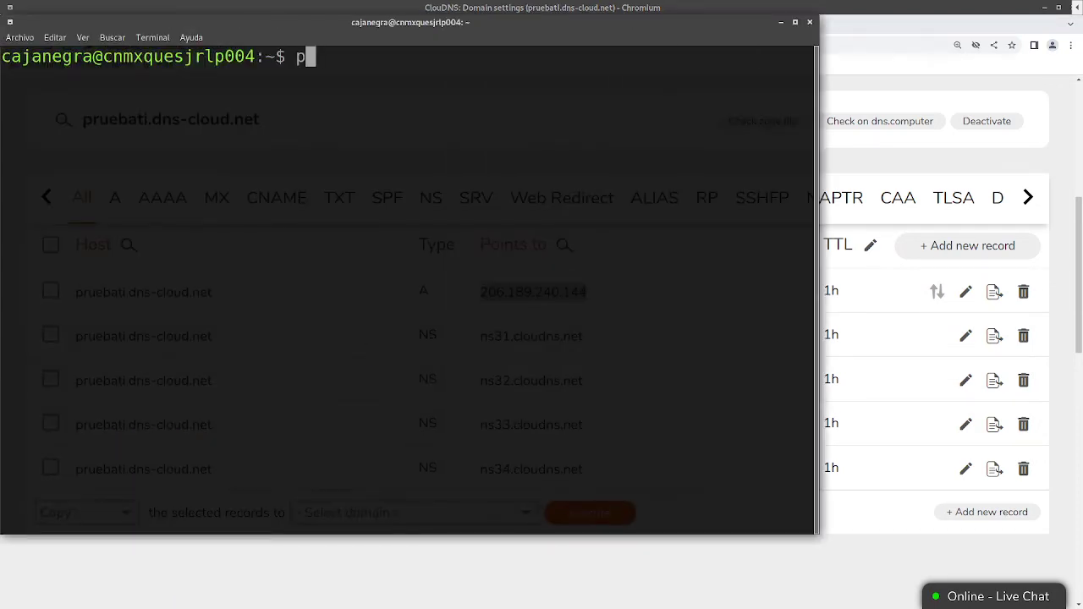
type("ing")
type("206.189.240.144")
key("Return")
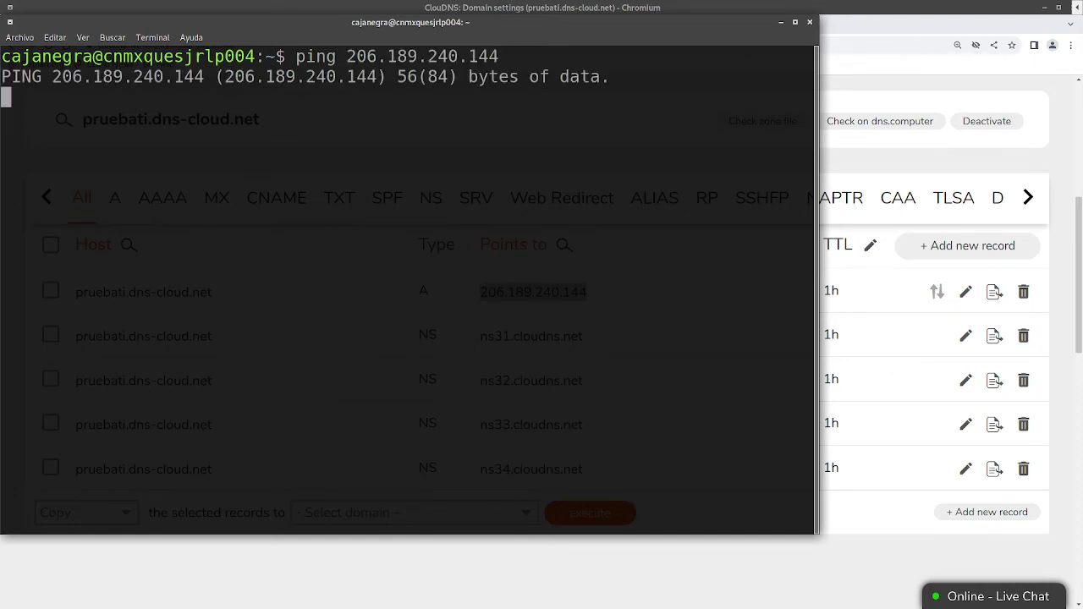
key("ctrl+c")
Ping pruebati.dns-cloud.net, note the no-address error, then return to the ClouDNS records.
type("ping pruebati.dns-cloud.net")
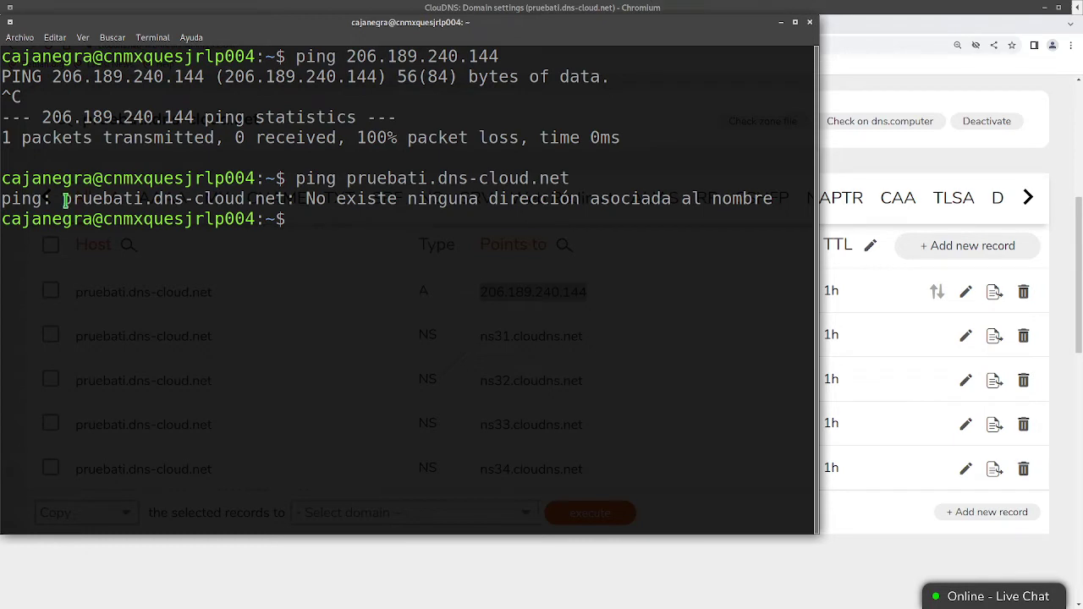
left_click_drag(65, 199, 702, 199)
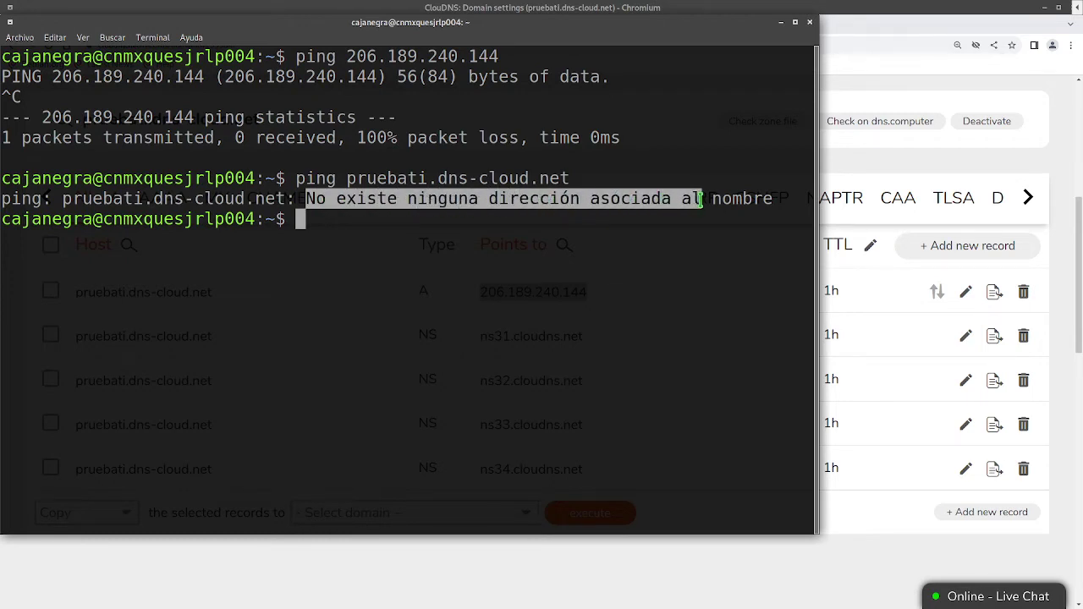
left_click(883, 288)
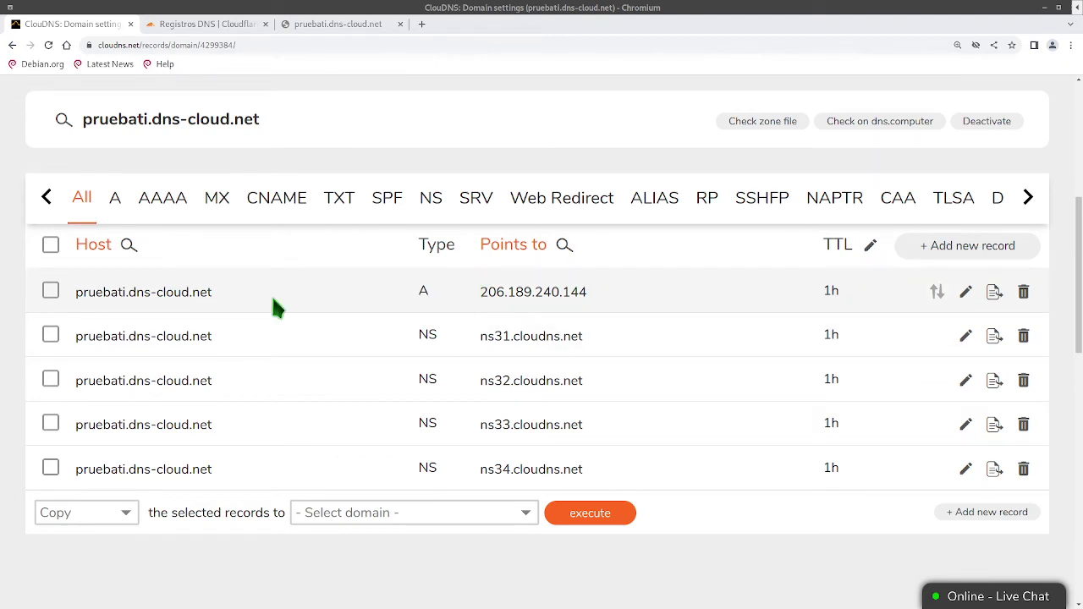
Back in the terminal, rerun ping pruebati.dns-cloud.net twice from command history.
left_click_drag(214, 298, 101, 296)
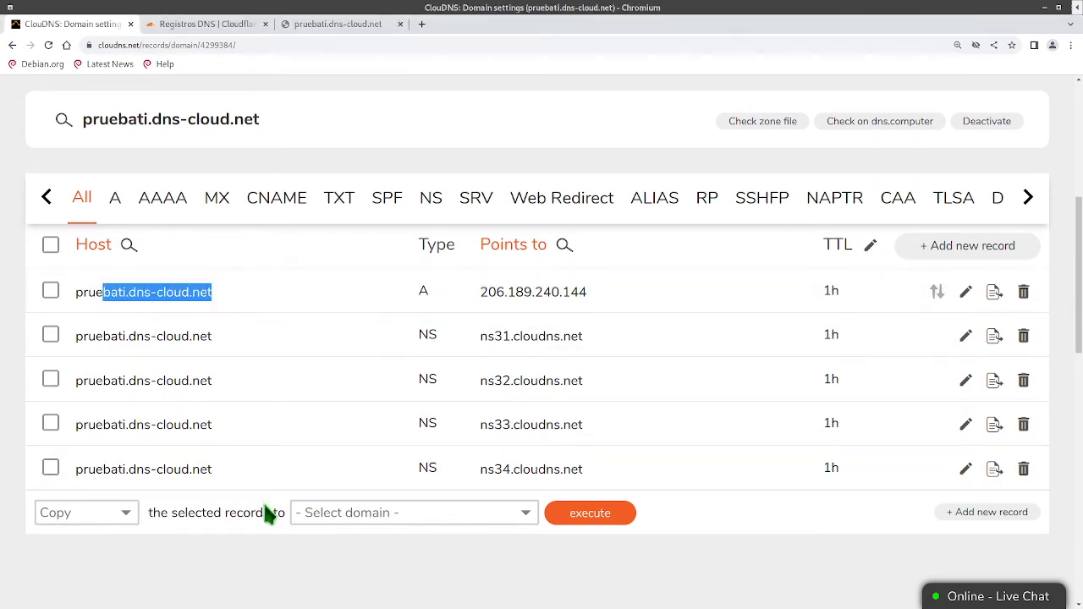
left_click(265, 569)
key("alt+Tab")
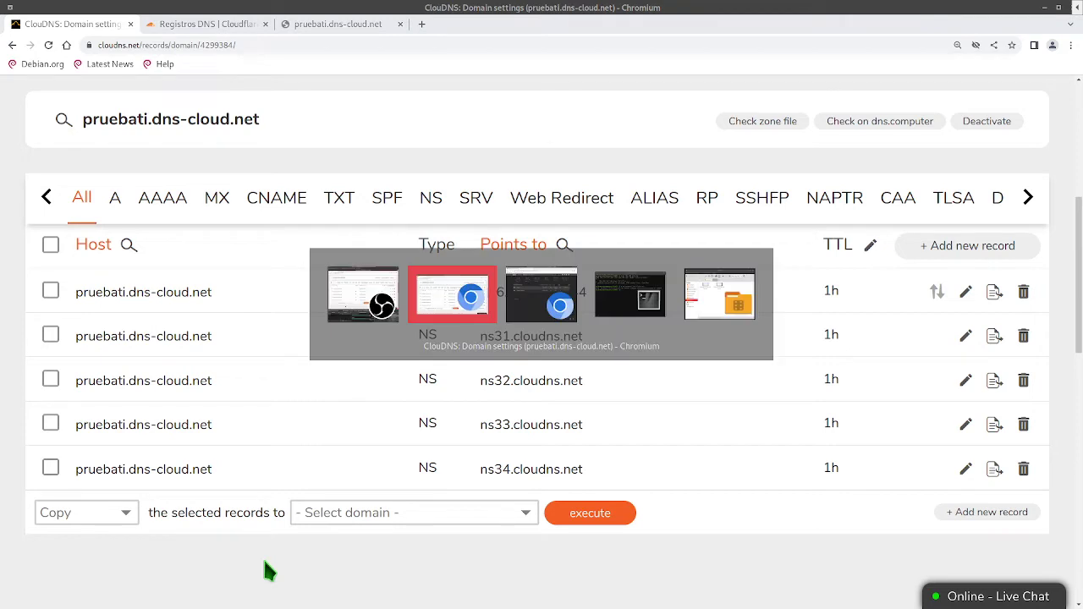
key("alt+Tab")
key("alt+Tab")
key("Up")
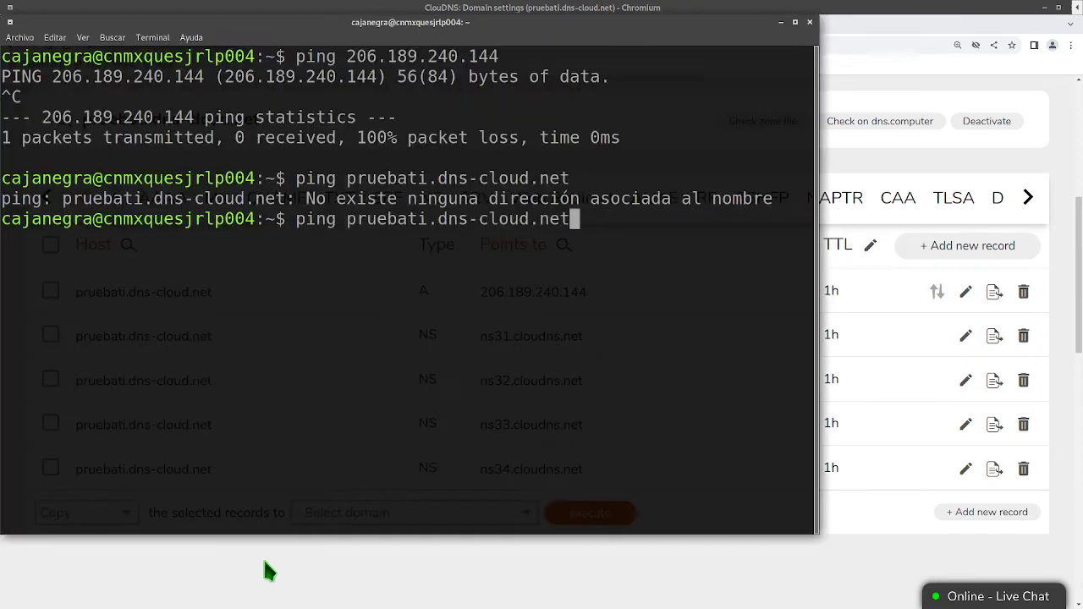
key("Return")
key("Up")
key("Return")
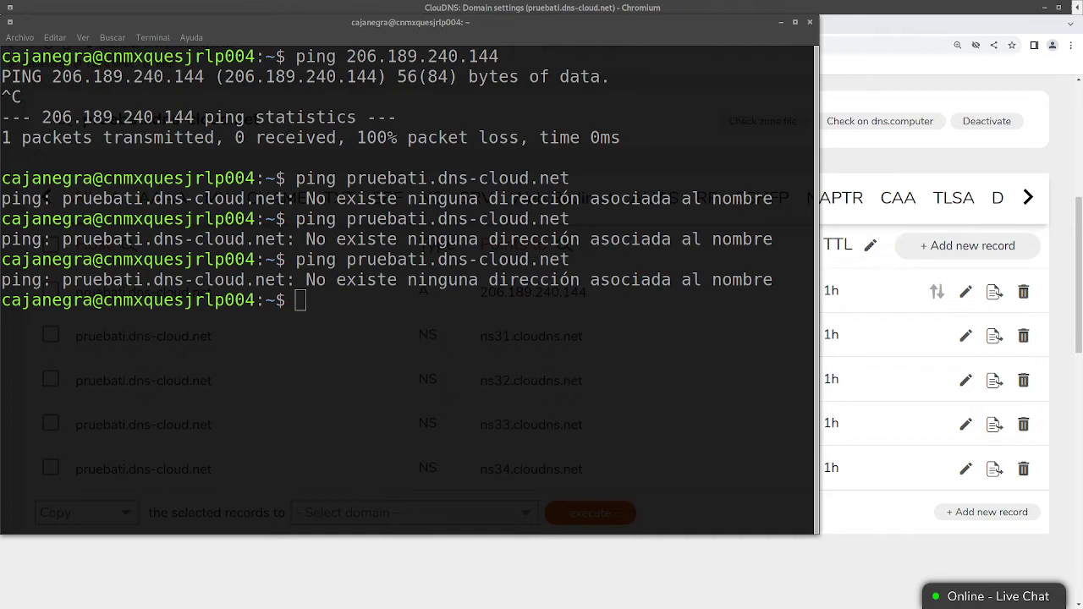
Rerun ping pruebati.dns-cloud.net three more times from the terminal's command history.
left_click(577, 352)
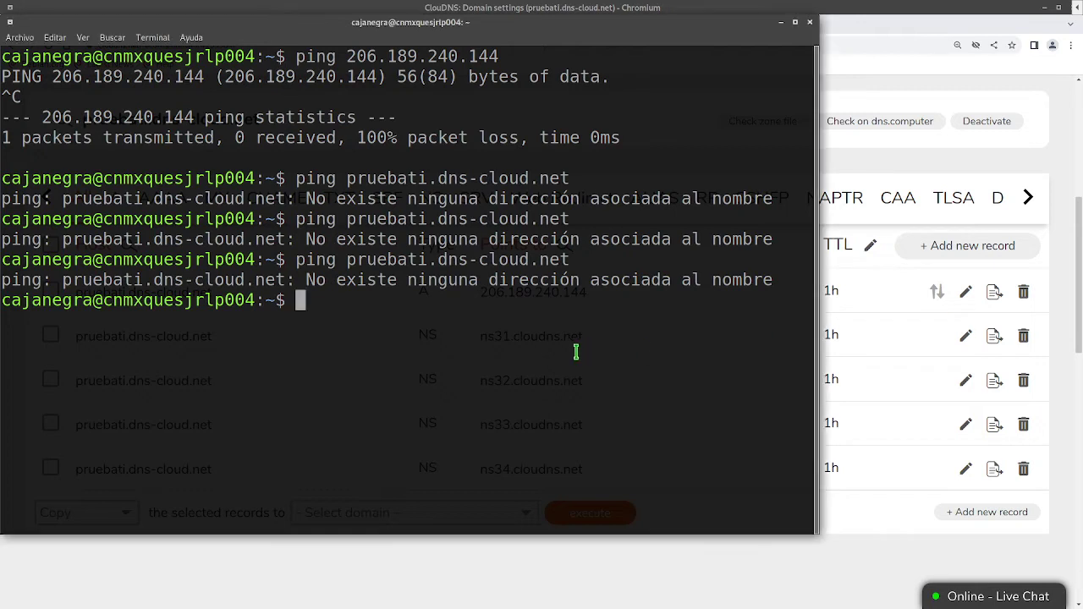
key("Up")
key("Return")
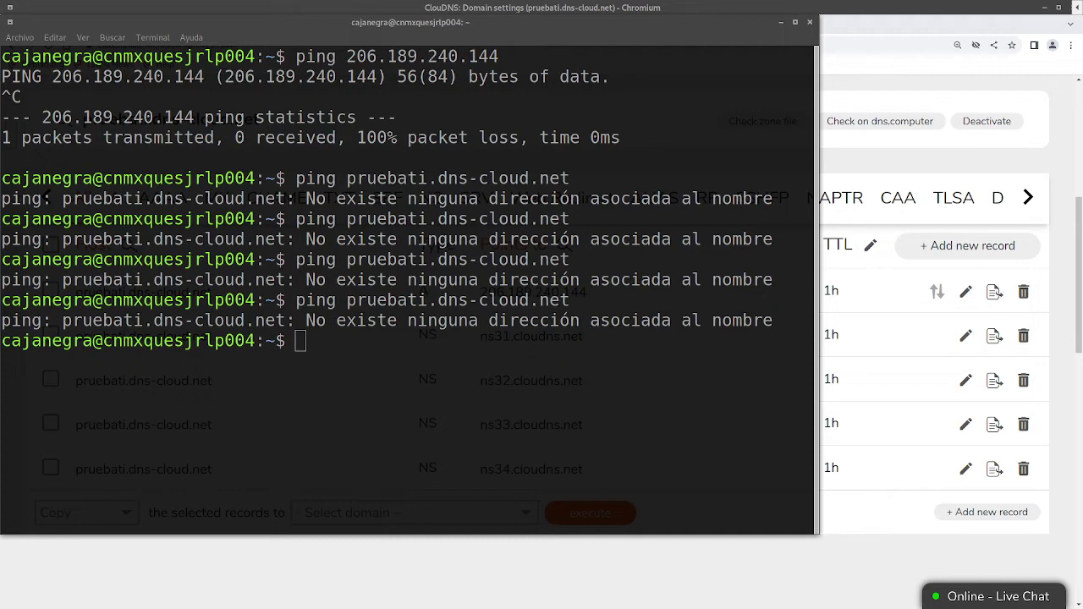
left_click(696, 363)
key("Up")
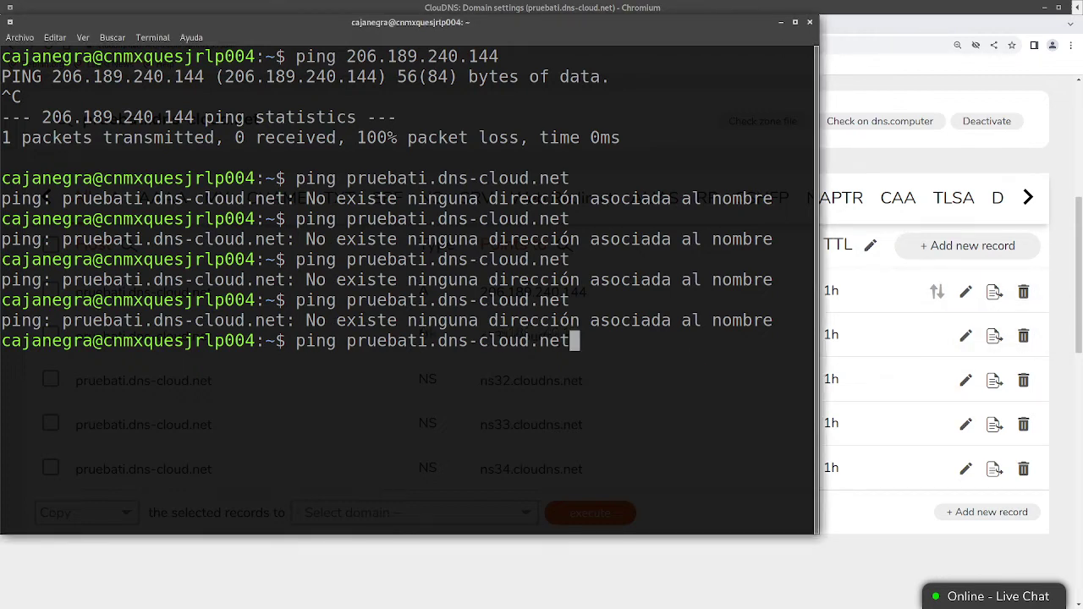
key("Return")
key("Up")
key("Return")
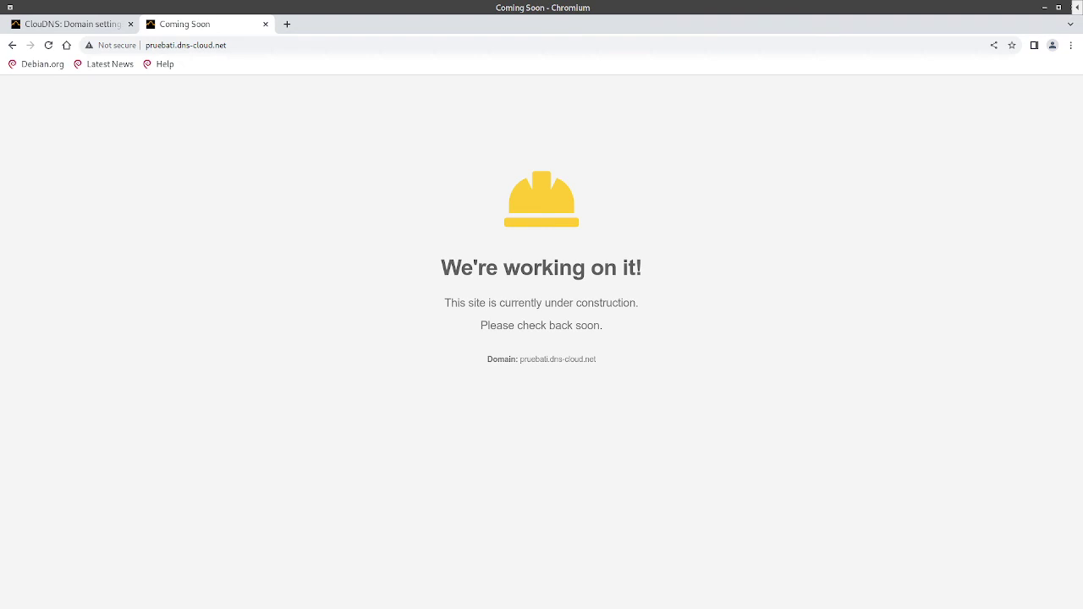
left_click(370, 43)
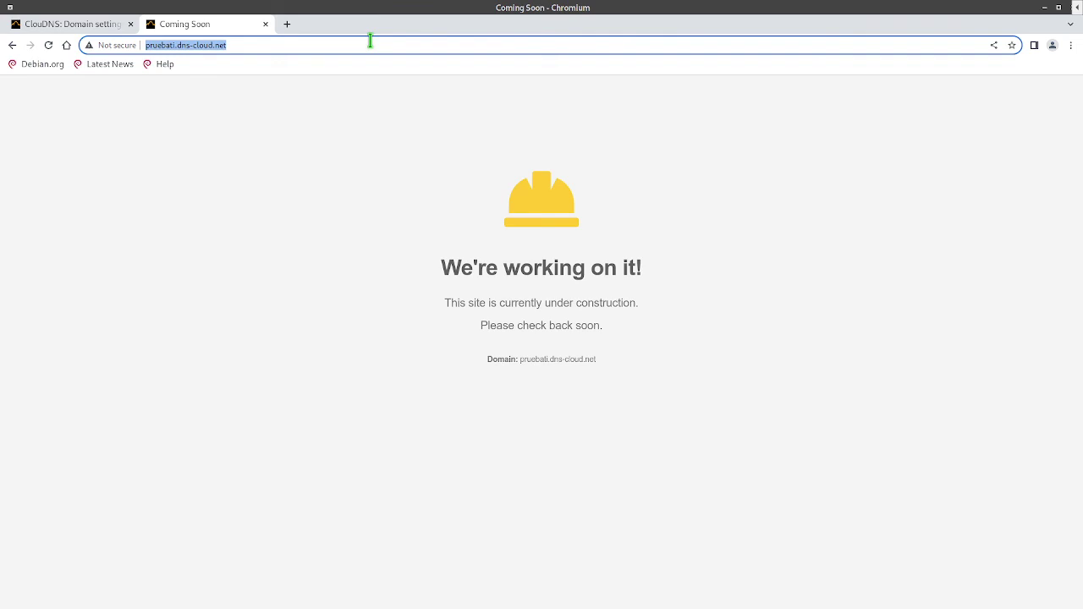
In a new terminal, ping pruebati.dns-cloud.net, then maximize the window and enlarge the text.
key("ctrl+alt+t")
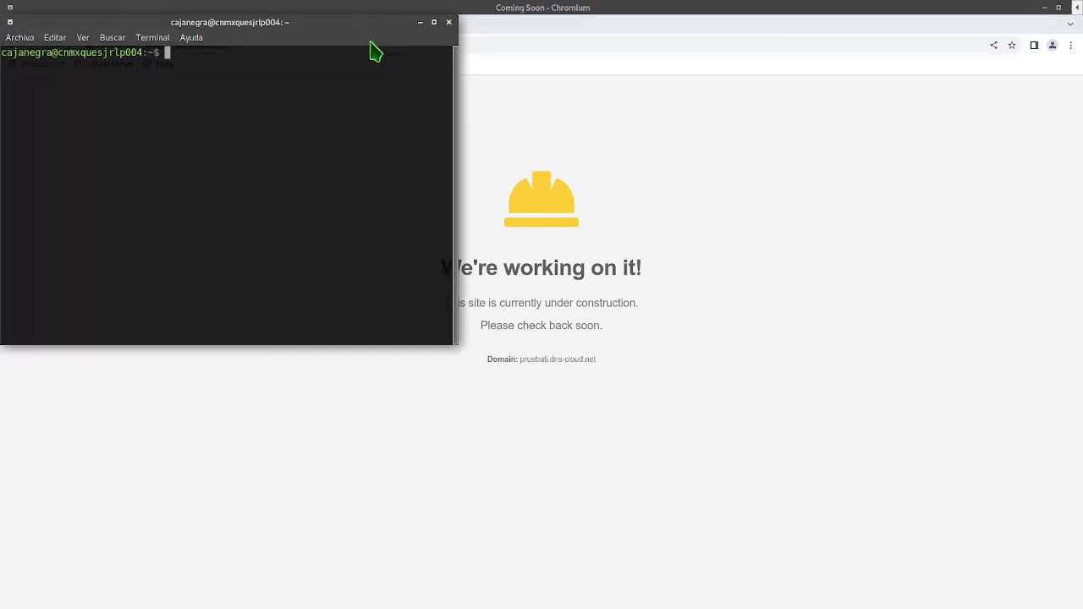
type("ping pruebati.dns-cloud.net")
key("Return")
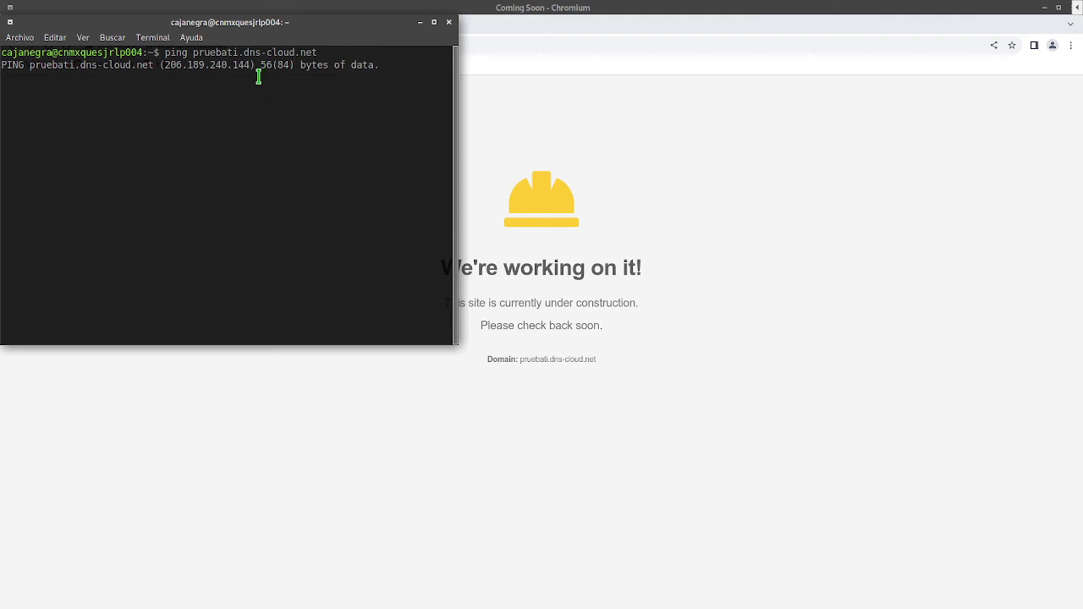
key("alt+F10")
key("ctrl+plus")
key("ctrl+plus")
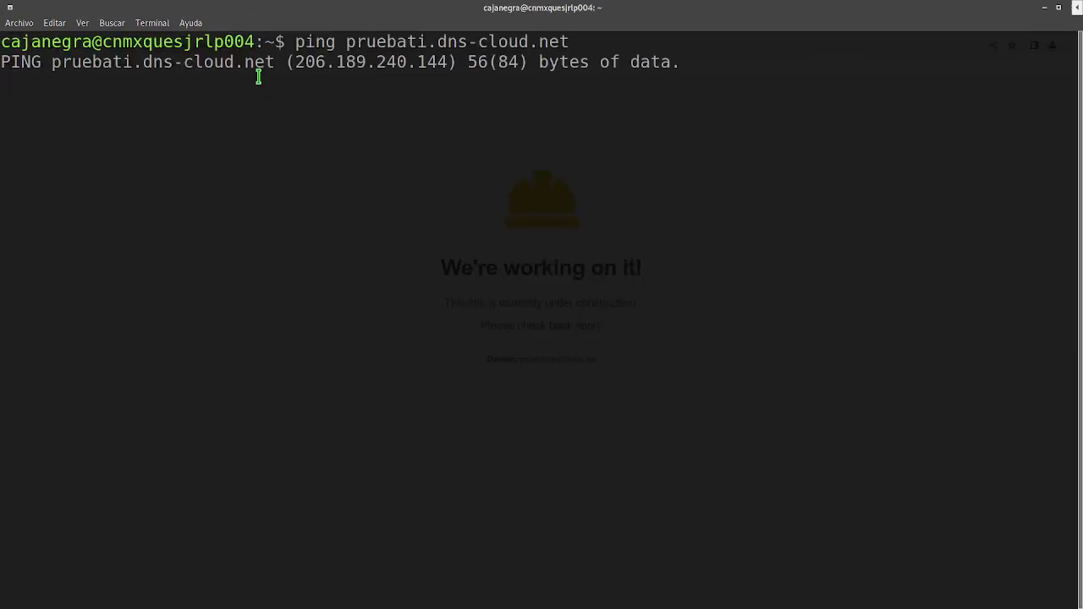